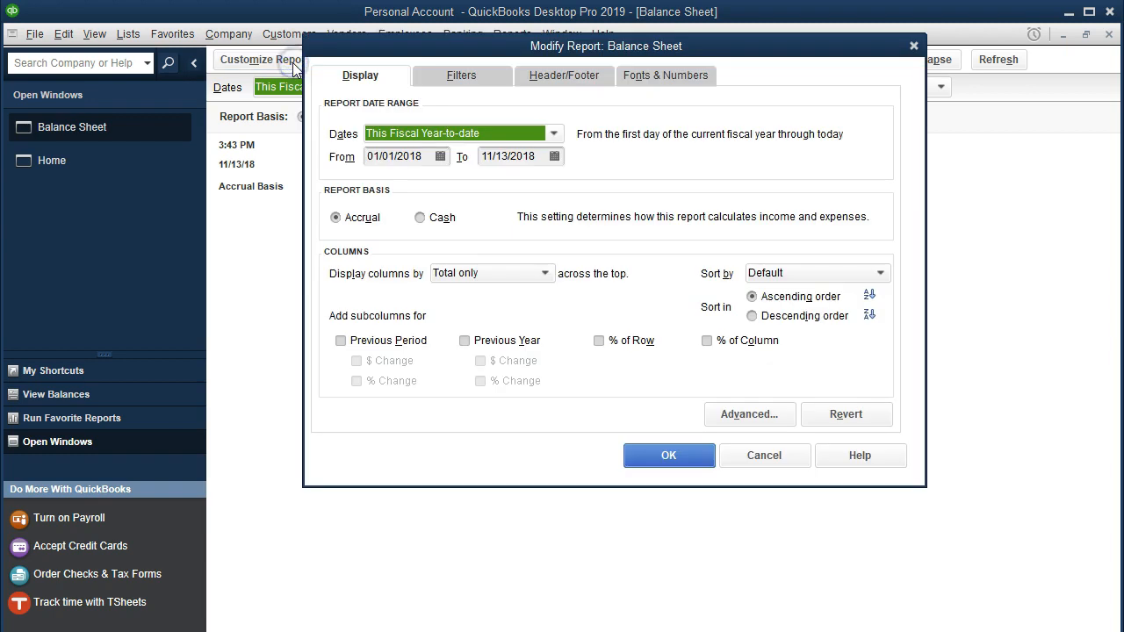
- Set the balance sheet's date range from 01/01/2020 to 12/31/2020
type("010121")
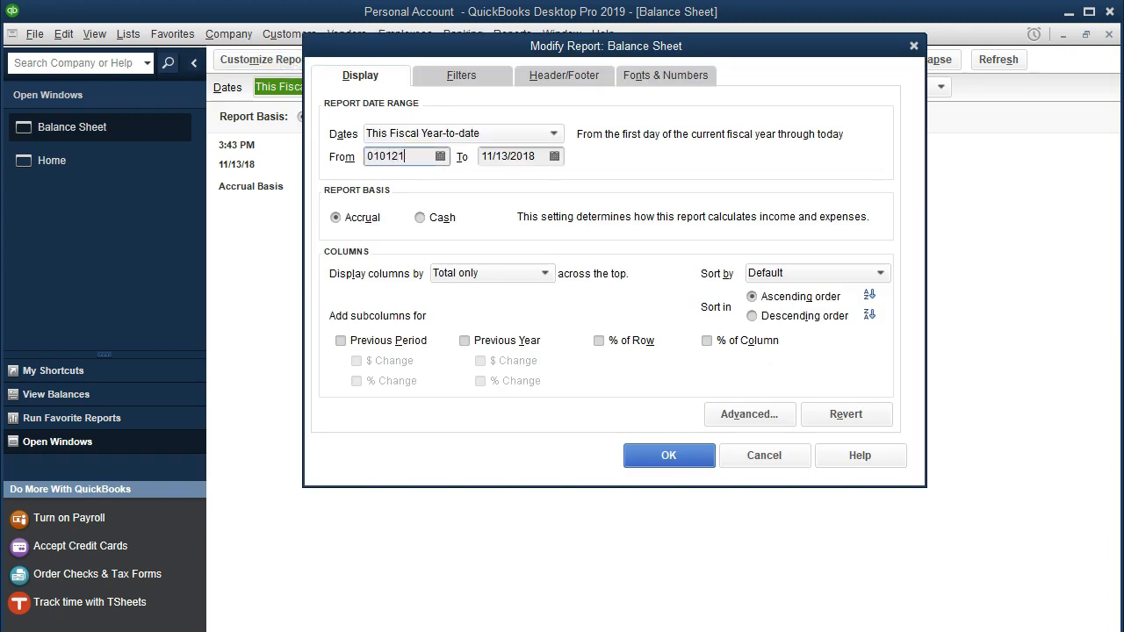
key("Tab")
type("123120")
key("Tab")
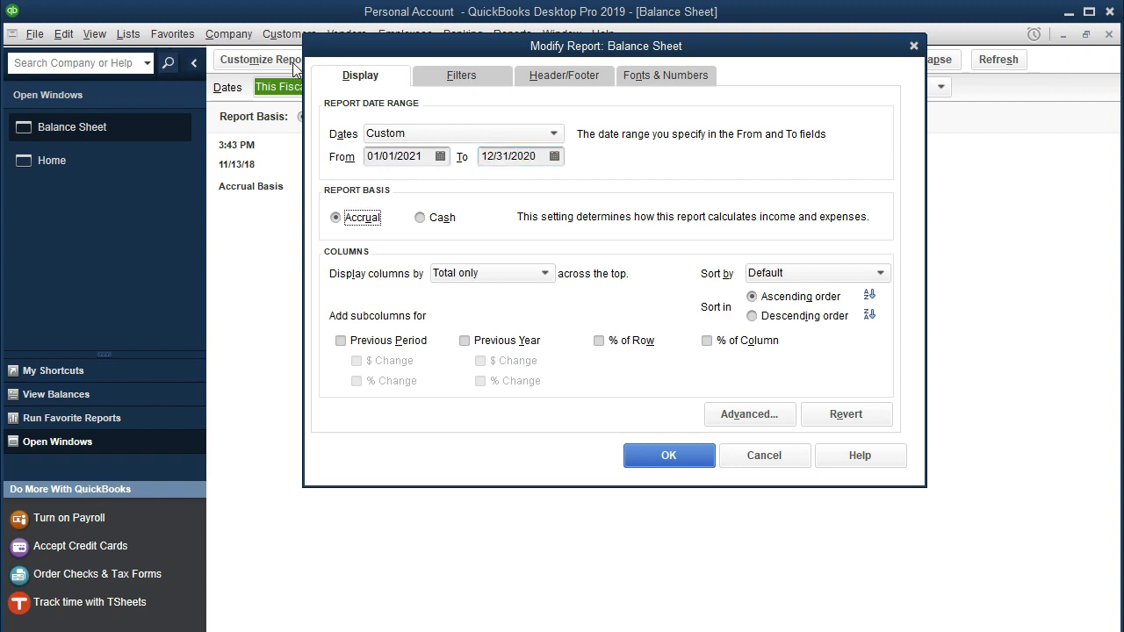
left_click(423, 155)
key("BackSpace")
type("0")
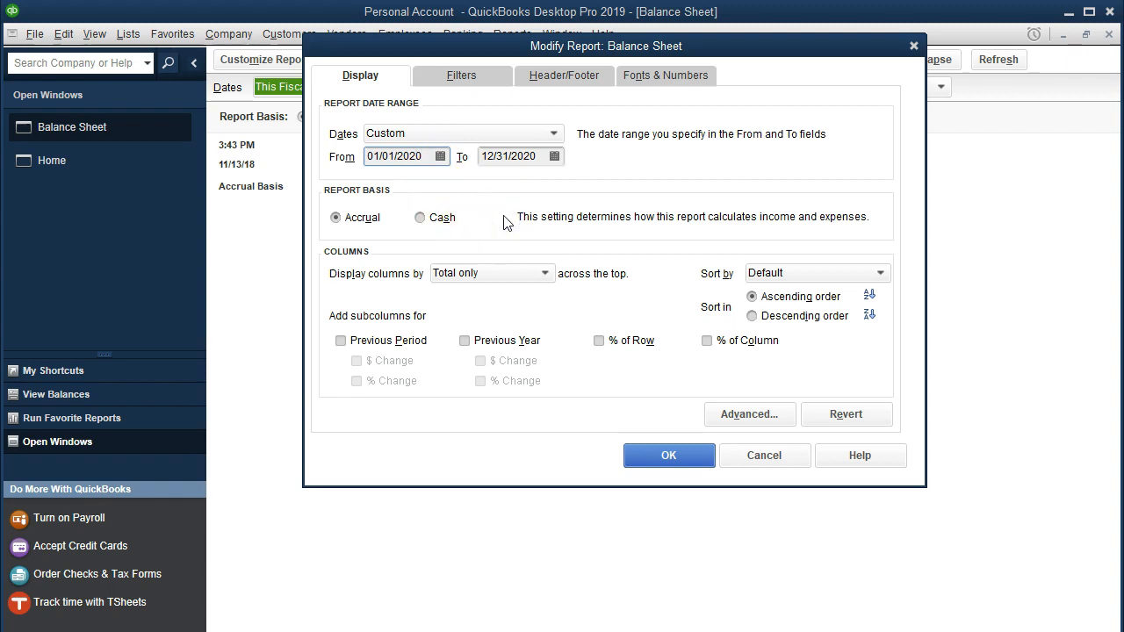
key("Tab")
key("Tab")
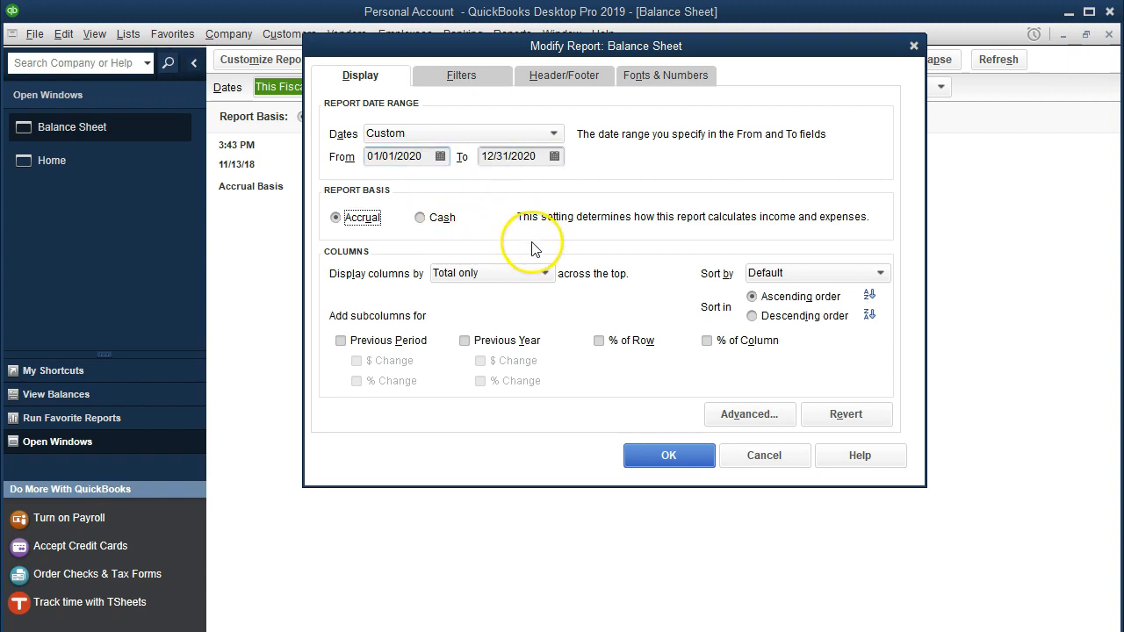
- Set the report's column label font size to 11 and apply the report modifications
left_click(660, 77)
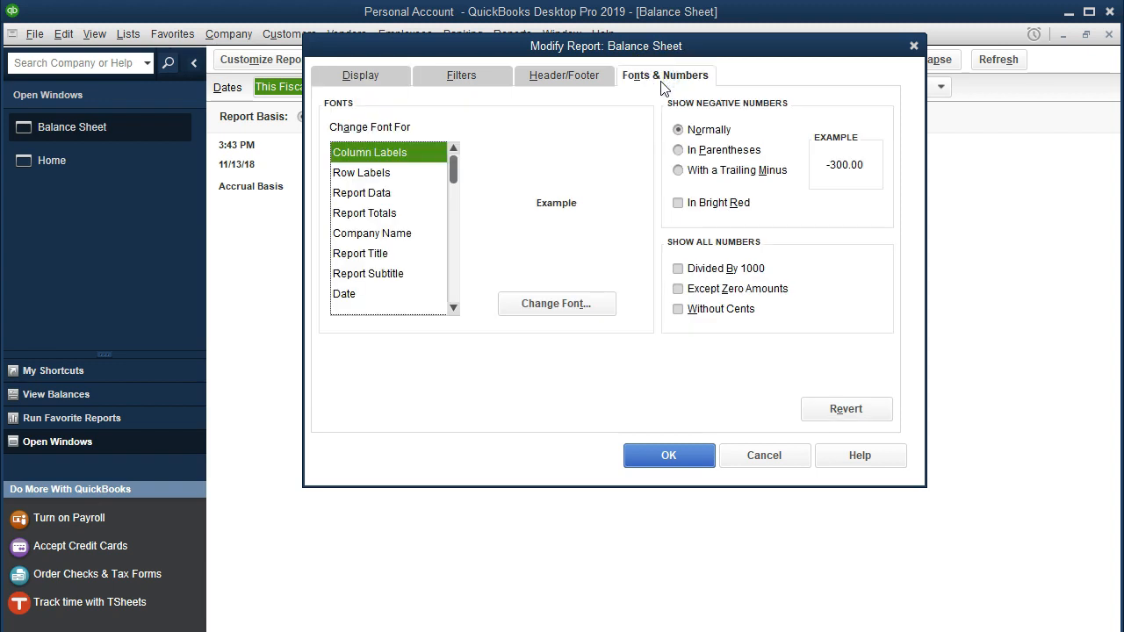
left_click(586, 303)
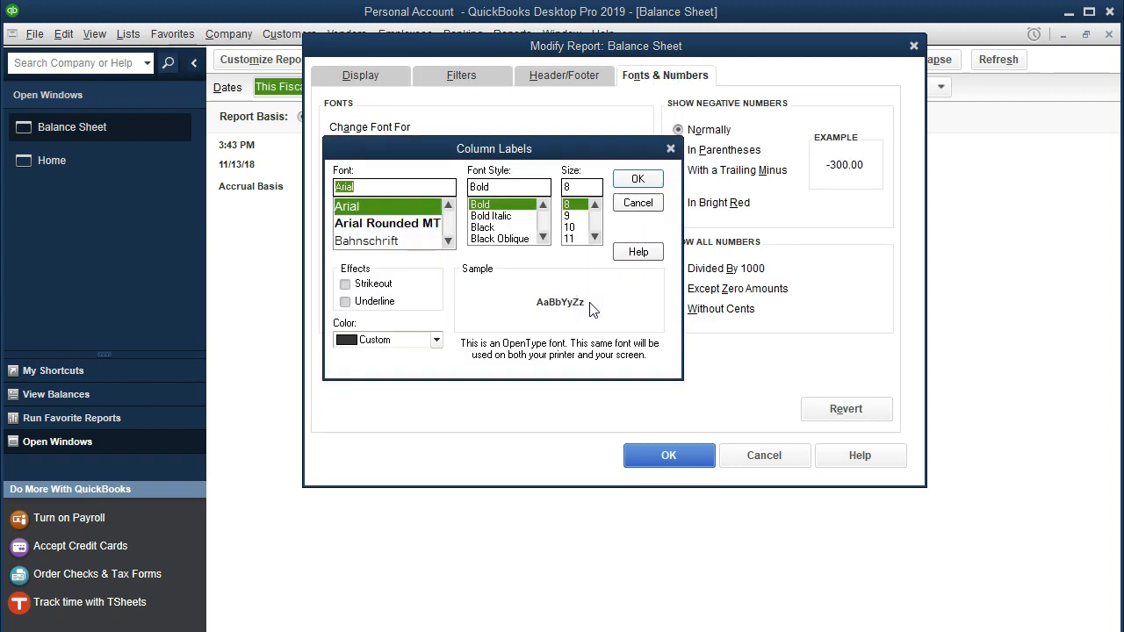
left_click(569, 227)
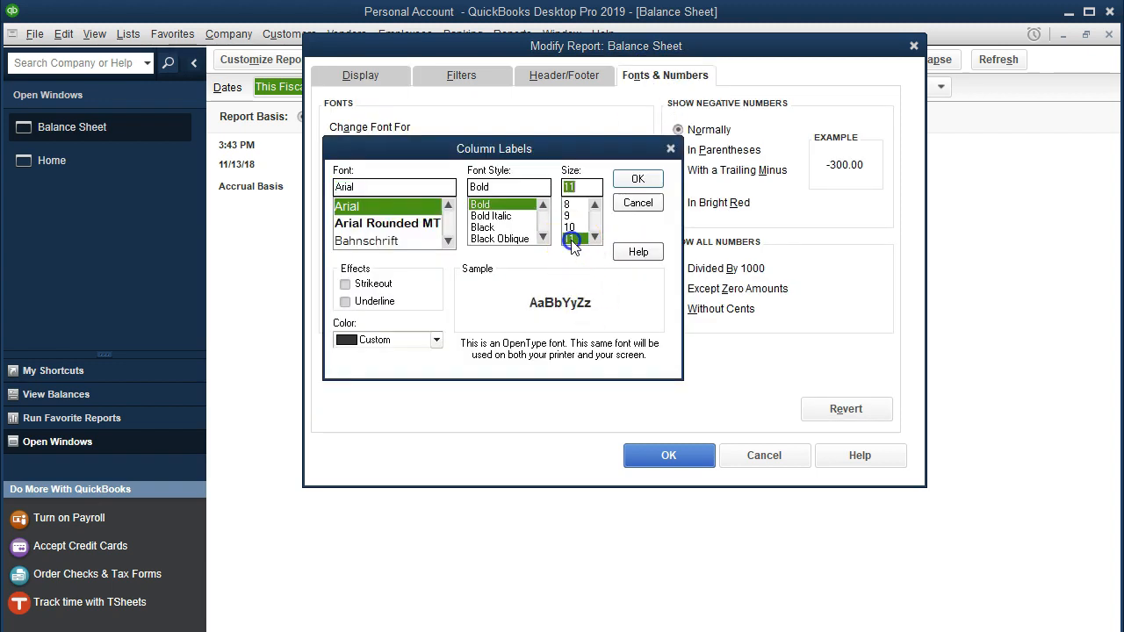
left_click(635, 179)
left_click(478, 138)
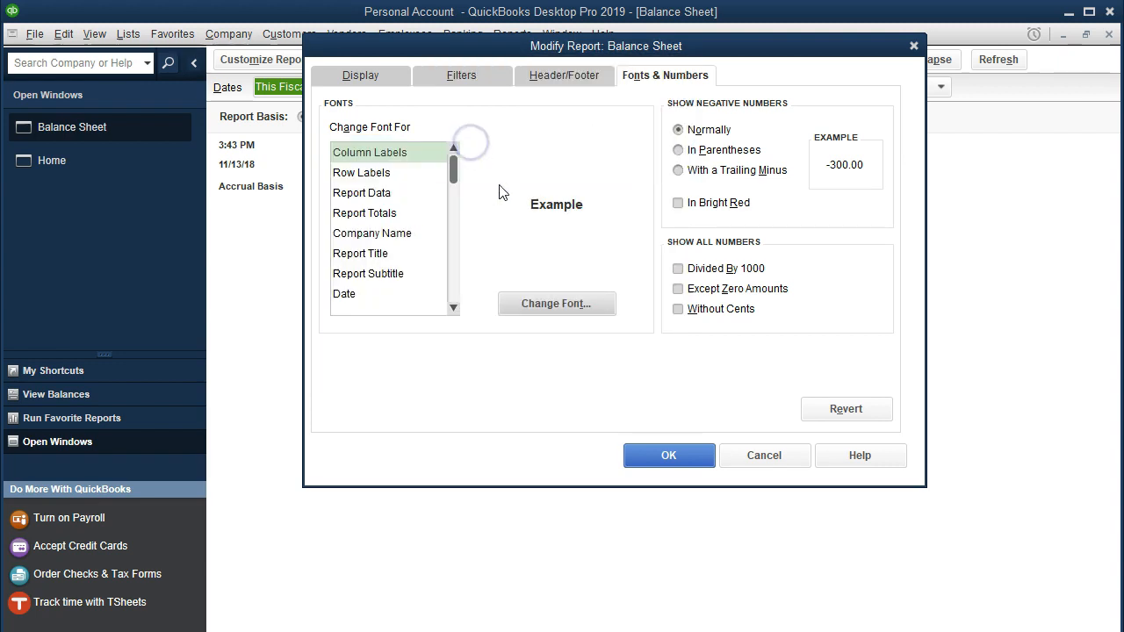
left_click(647, 451)
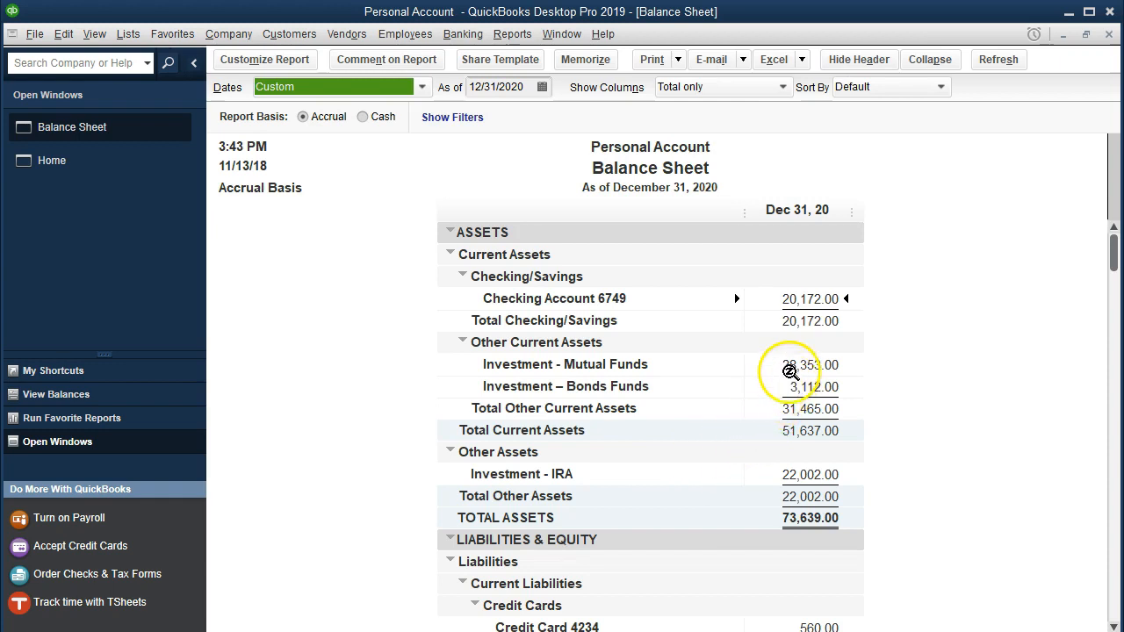
- Review the mutual funds, bonds funds and IRA investment balances on the balance sheet
left_click(790, 363)
left_click(795, 386)
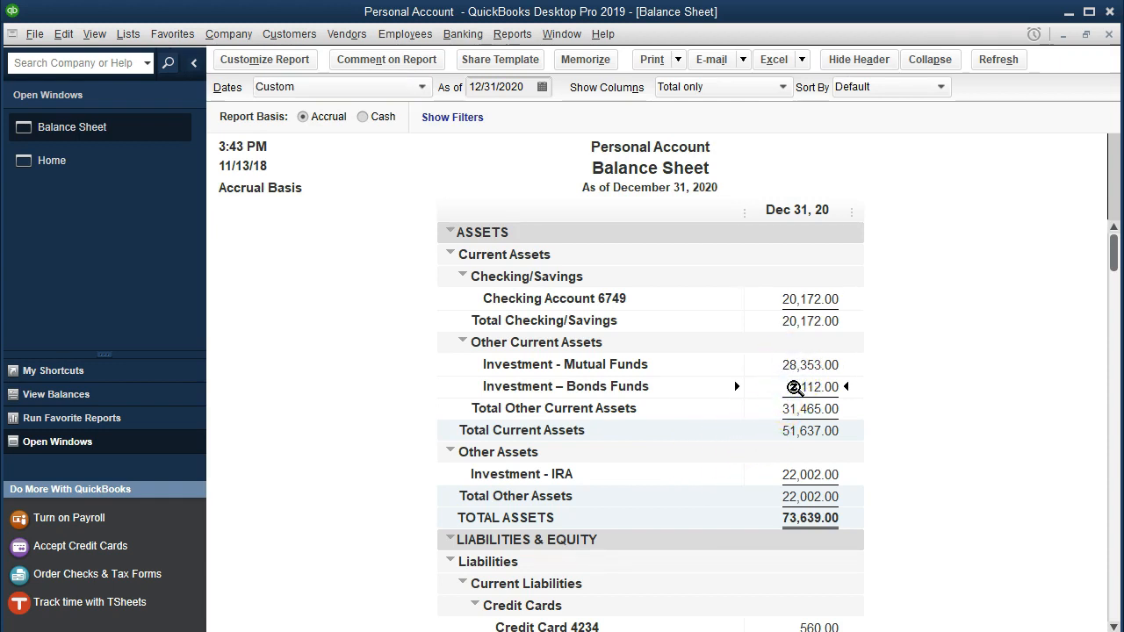
left_click(799, 474)
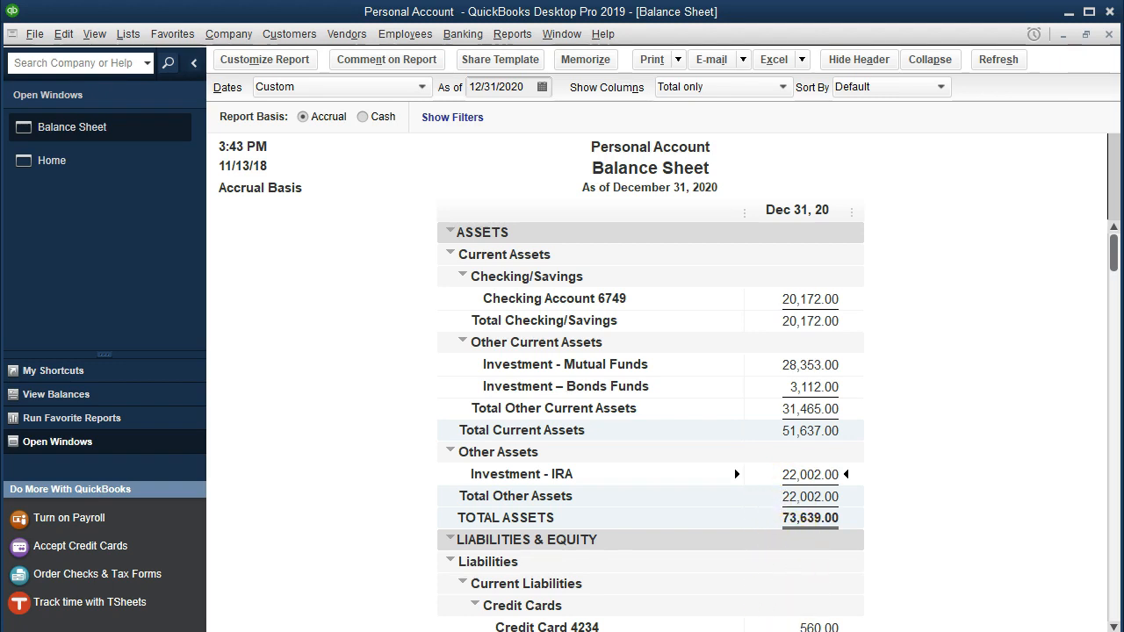
left_click(720, 616)
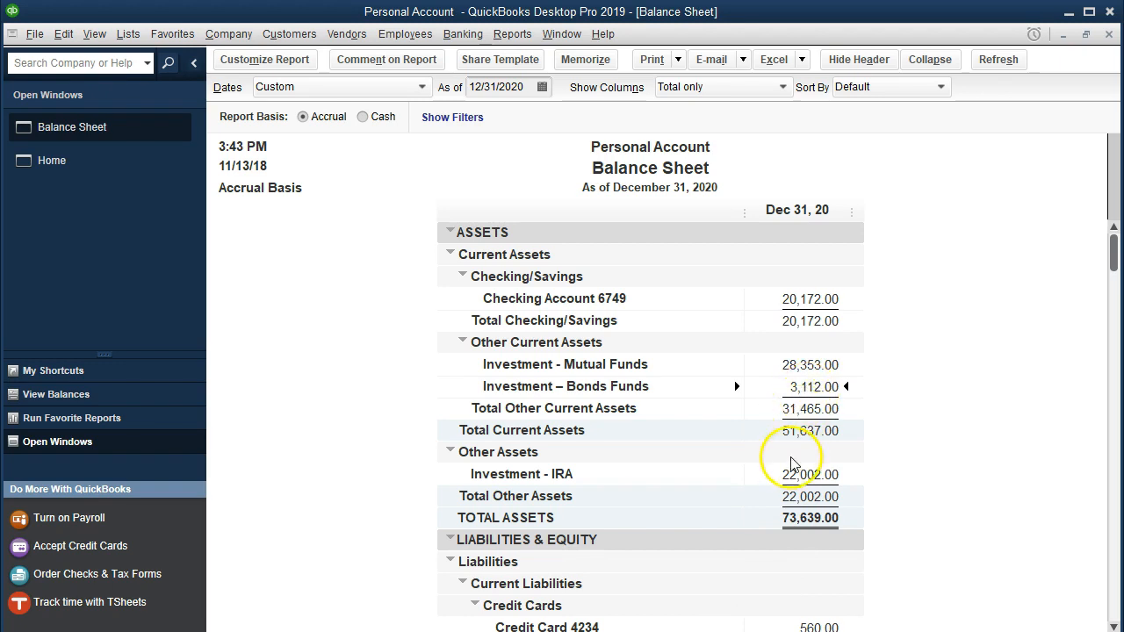
- Use Calculator to subtract the balance sheet's mutual funds balance, 28353, from the January investment statement's total mutual funds market value, 28644
key("alt+Tab")
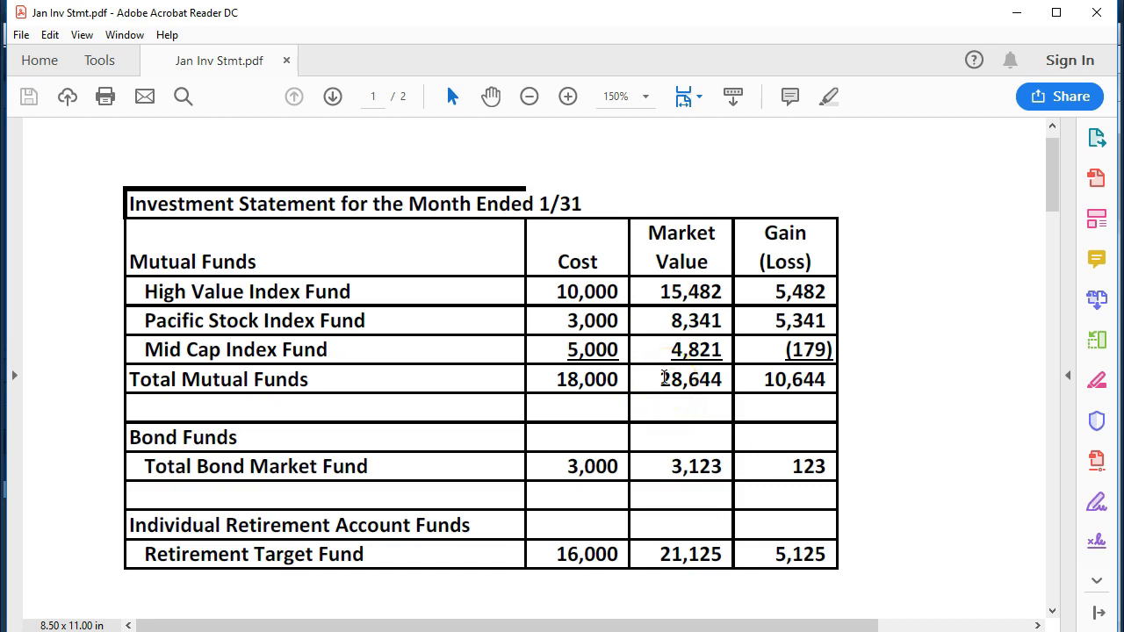
key("XF86Calculator")
left_click_drag(611, 92, 333, 71)
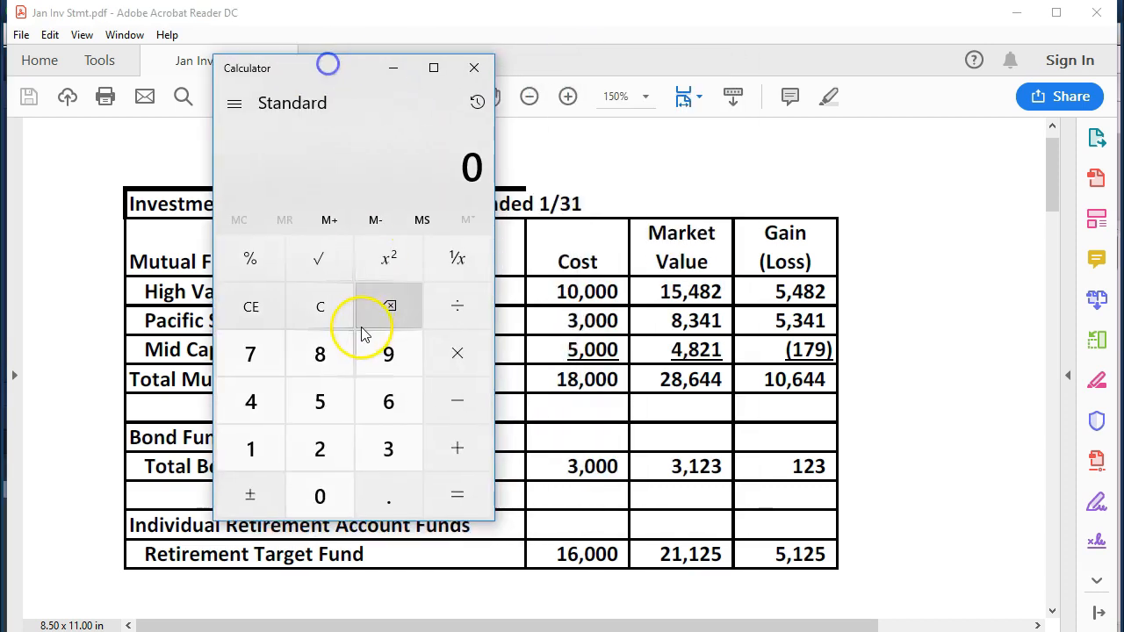
type("28644")
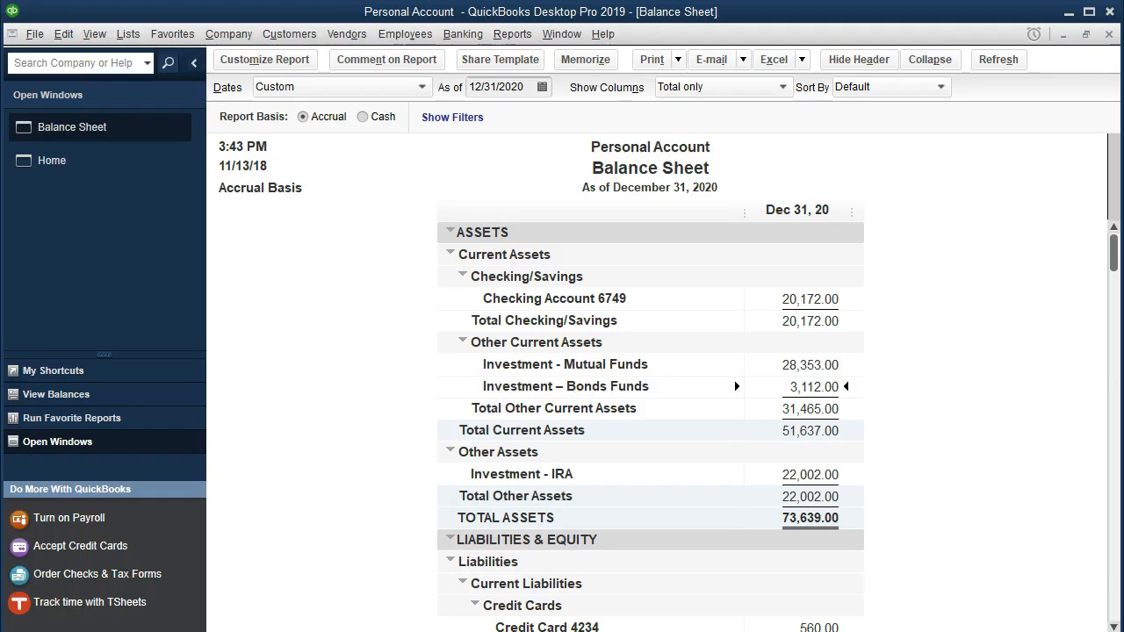
key("alt+Tab")
left_click(457, 401)
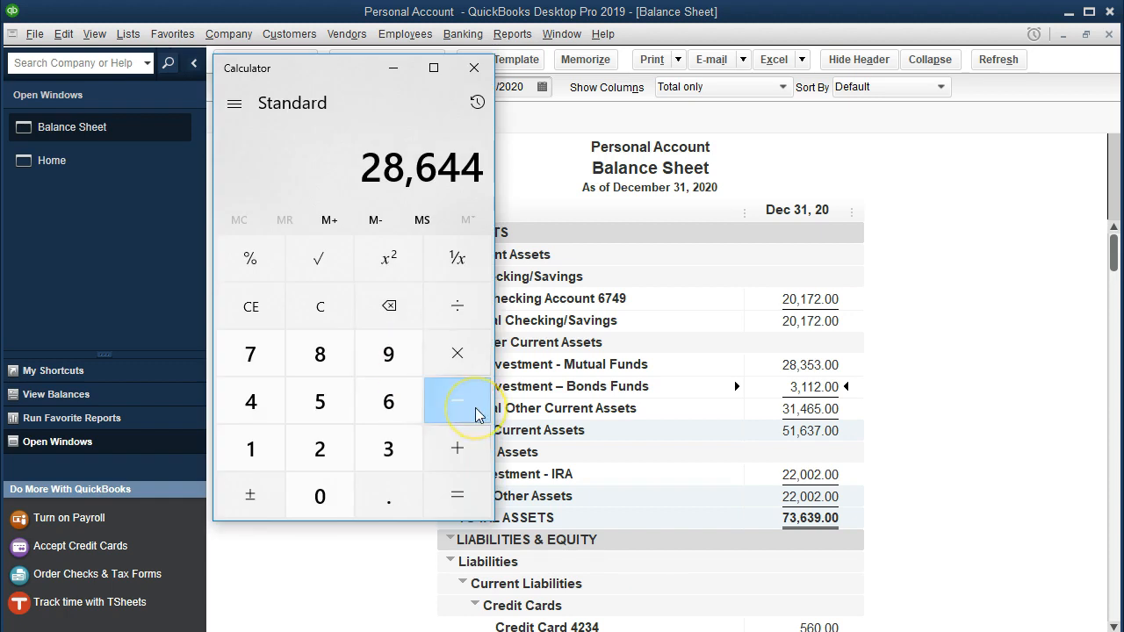
left_click_drag(347, 77, 265, 116)
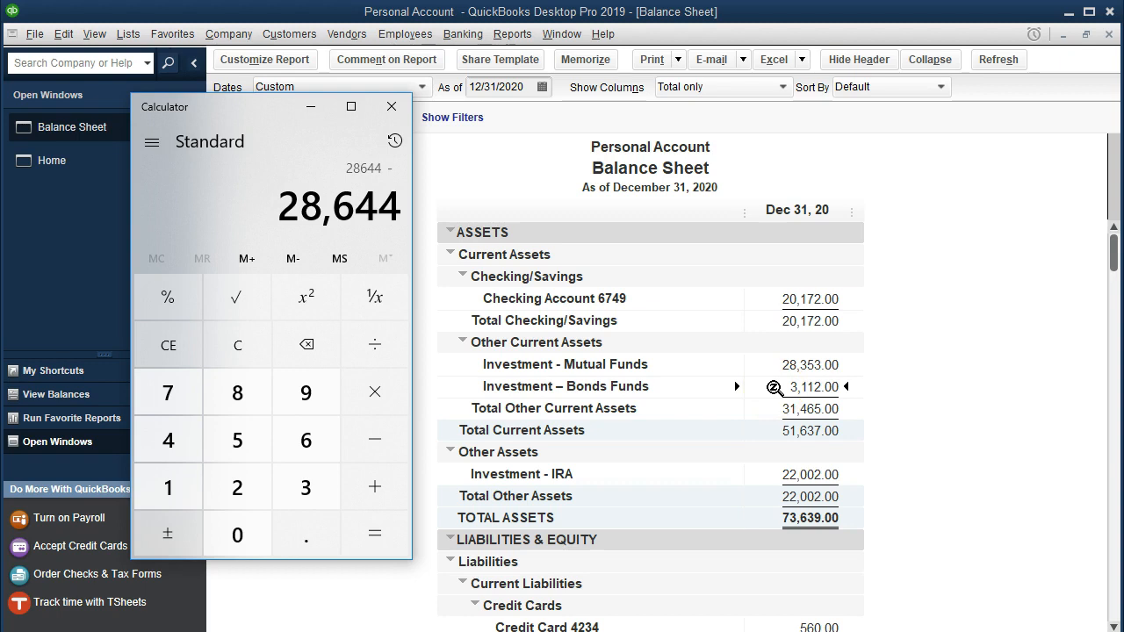
type("28353")
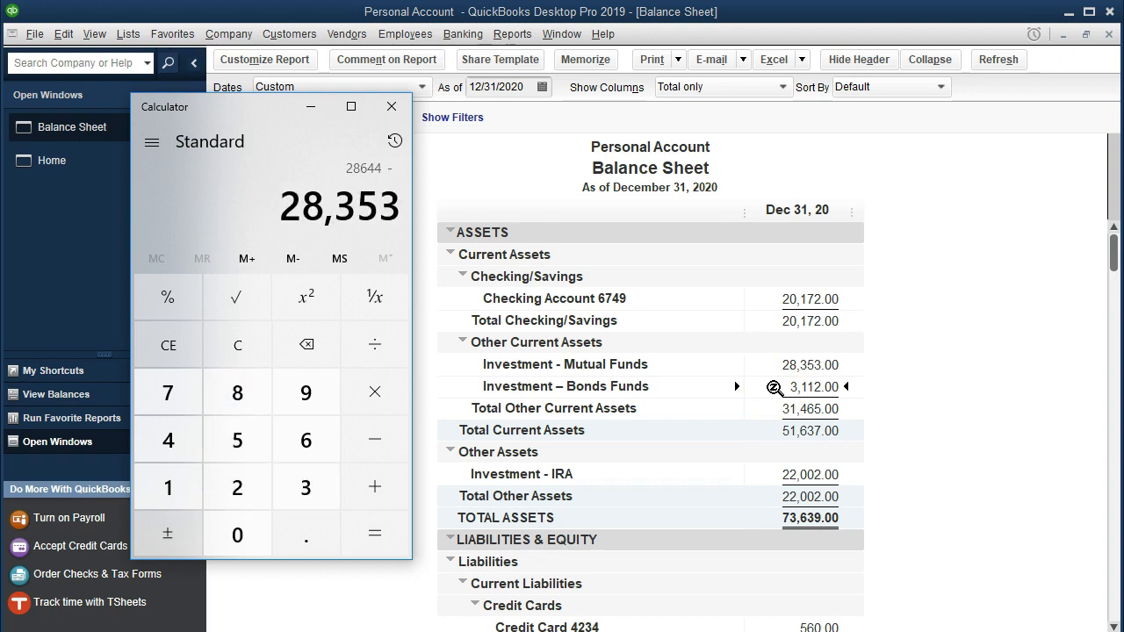
left_click(394, 540)
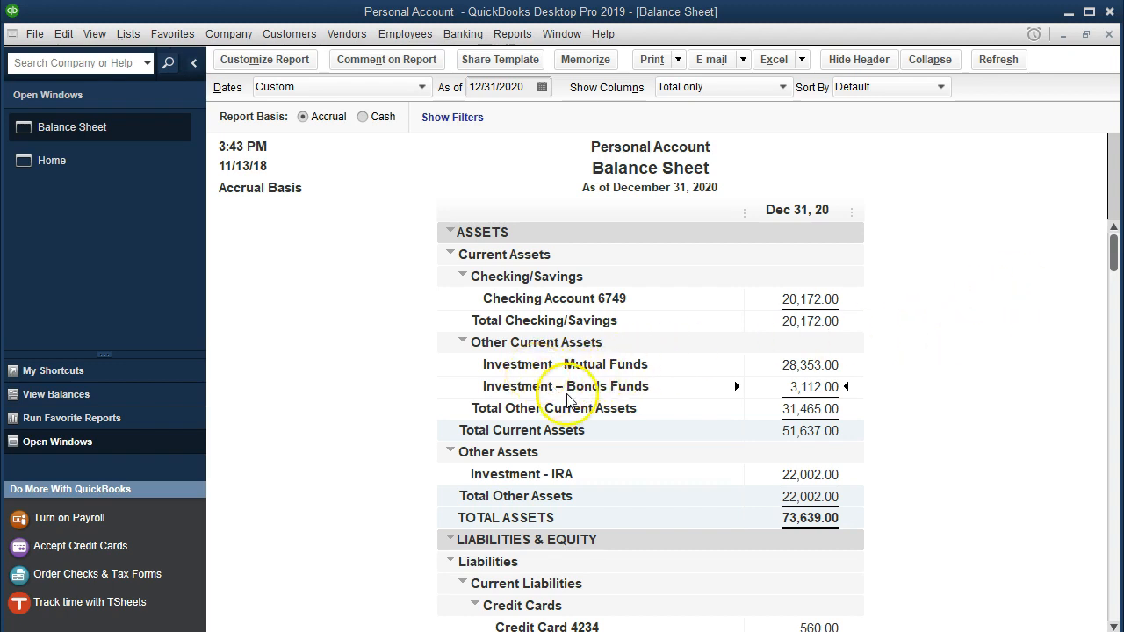
- Open the register of the Investment - Mutual Funds account from the chart of accounts
left_click(128, 37)
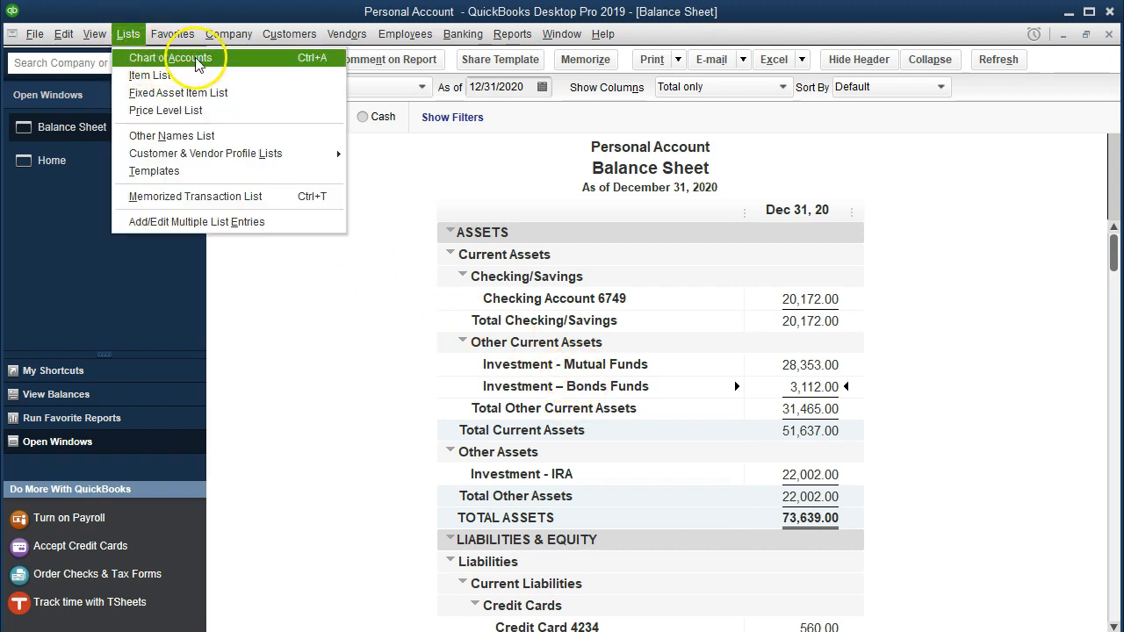
left_click(222, 62)
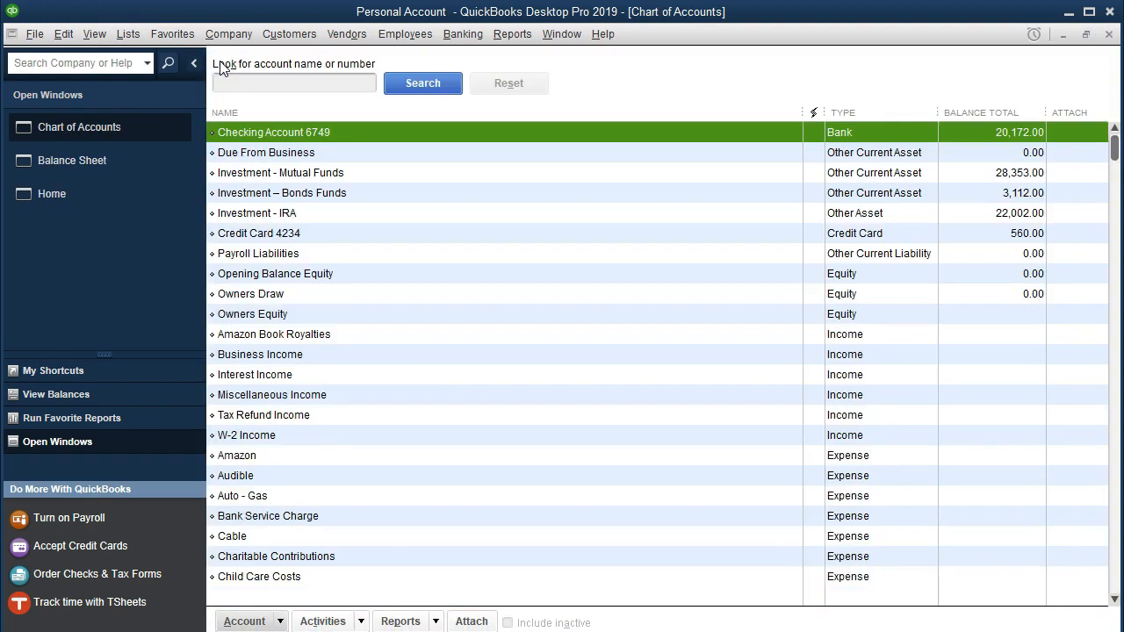
left_click(364, 180)
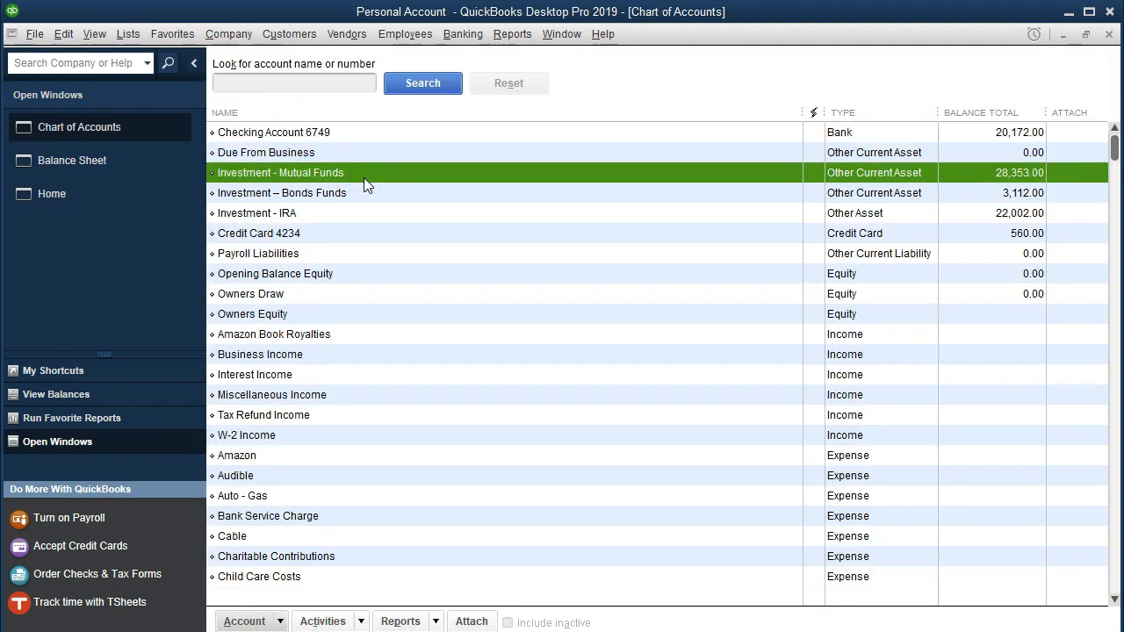
double_click(364, 177)
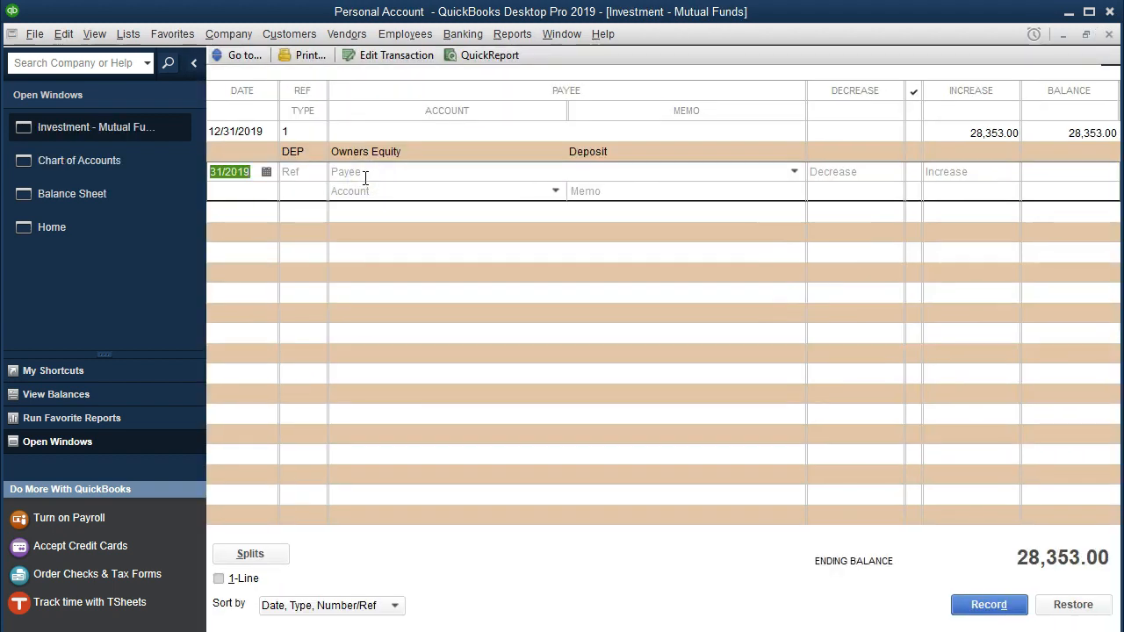
- Enter a new mutual funds register transaction dated 01/31/2020 with an increase of 291, checking the January investment statement
type("01312020")
key("Tab")
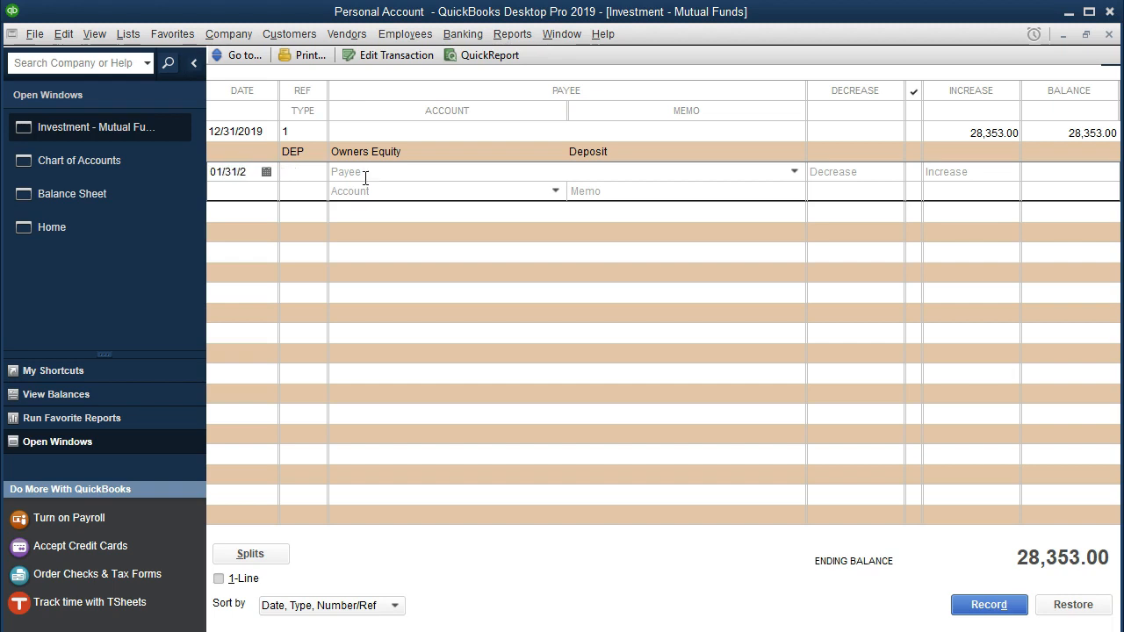
key("Tab")
key("Tab")
key("Tab")
key("alt+Tab")
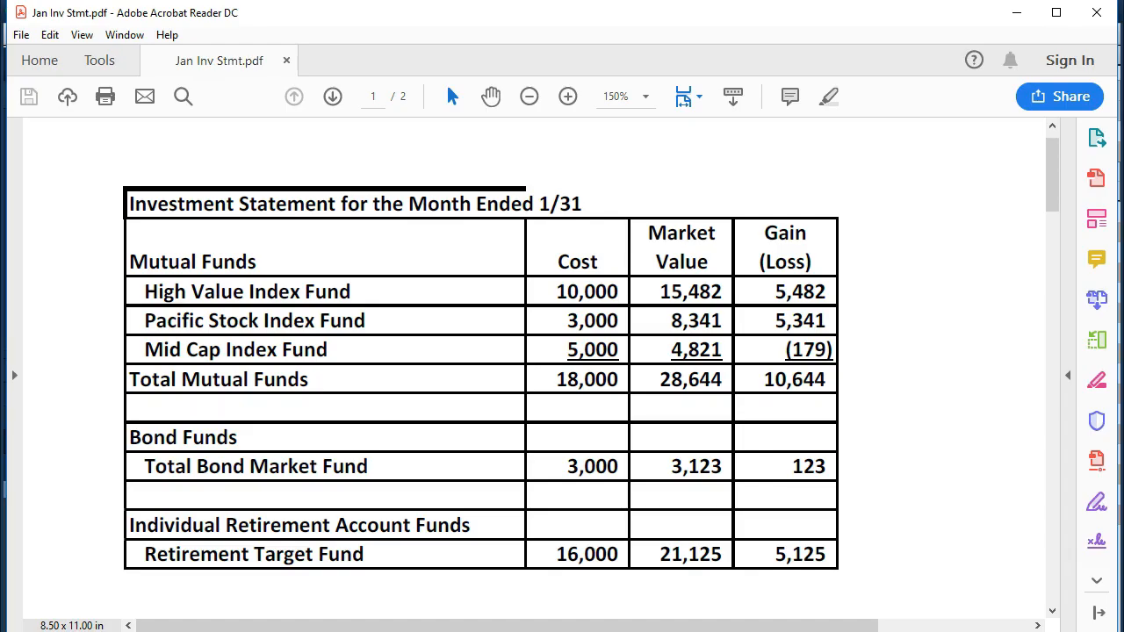
left_click(1016, 14)
left_click(979, 172)
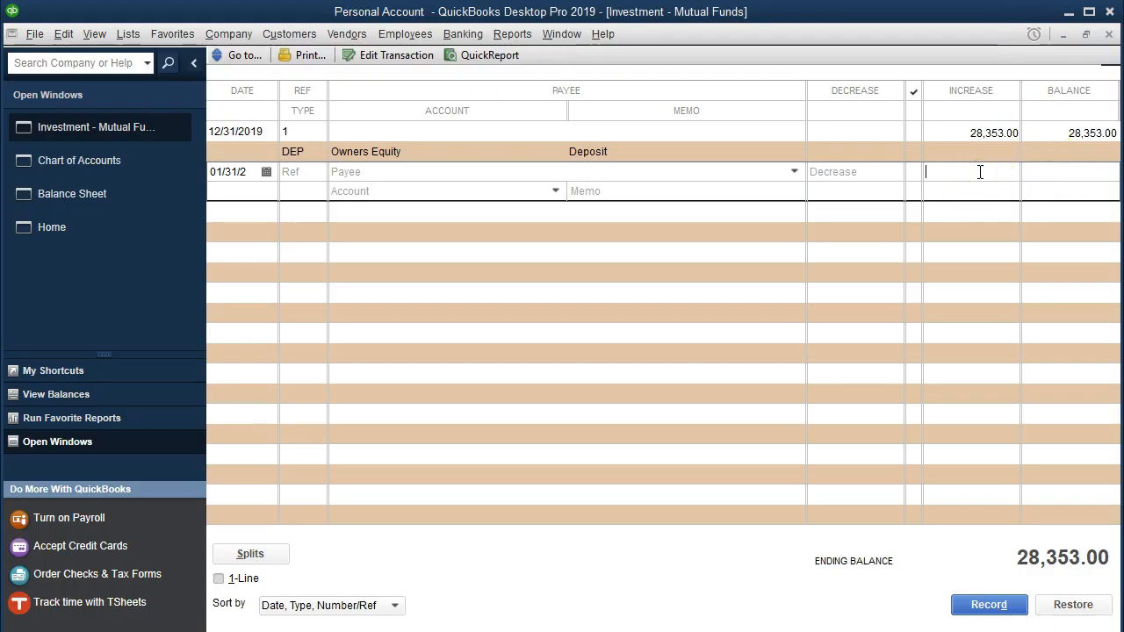
type("291")
key("Tab")
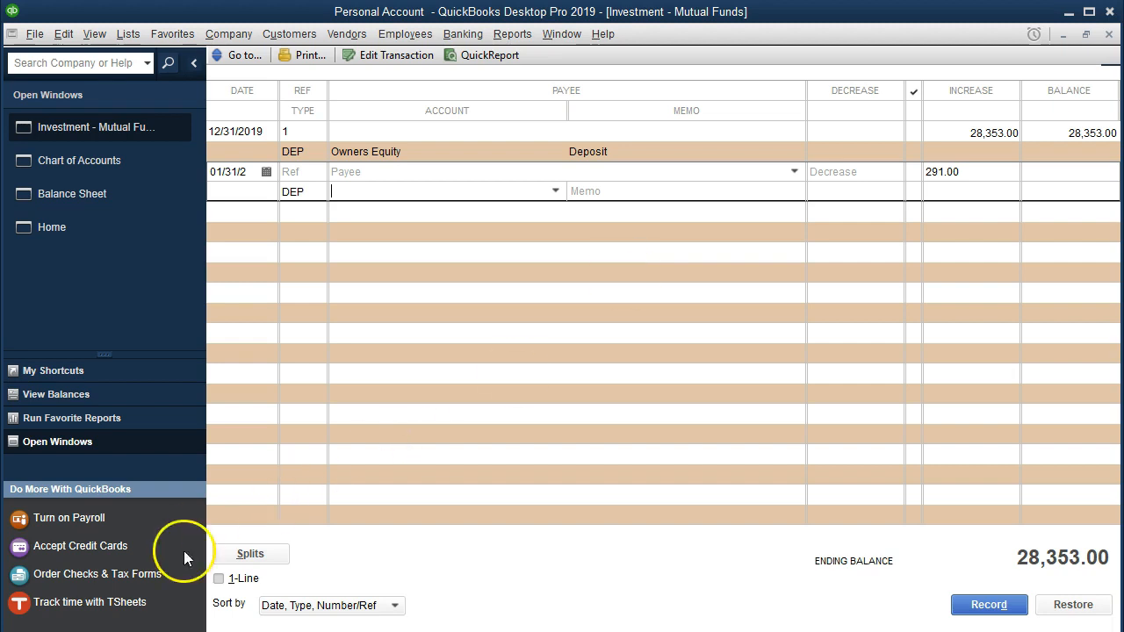
- Assign the entry to a new Equity-type account, Equity – Unrealized Gains Losses, and record the transaction, accepting its future date
type("Equity – Unrealized Gains Losses")
left_click(513, 191)
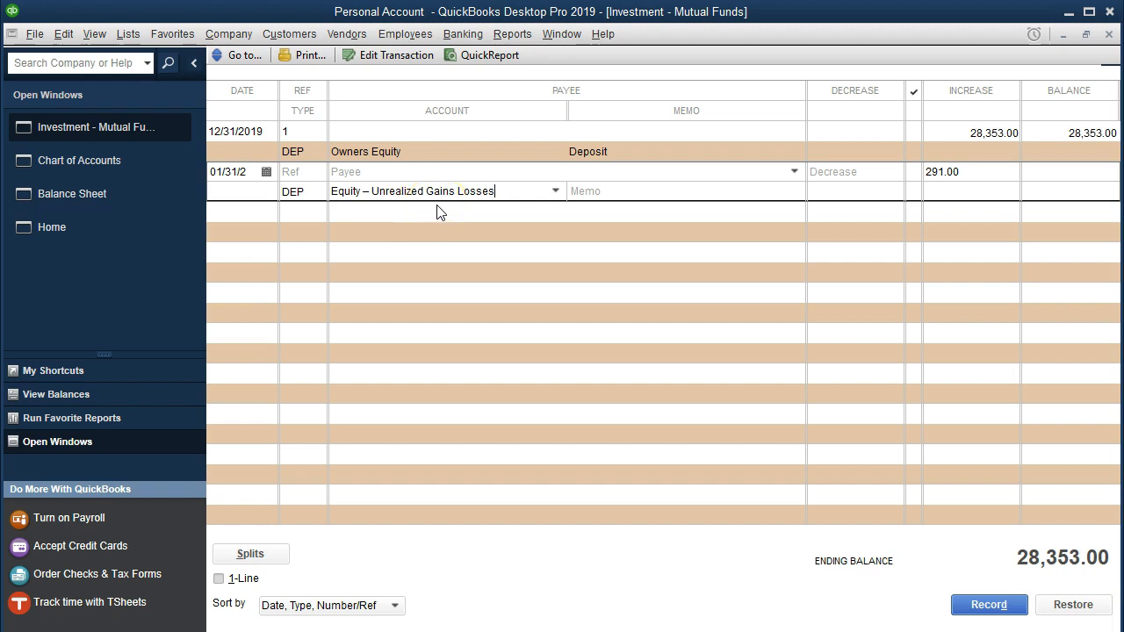
key("Tab")
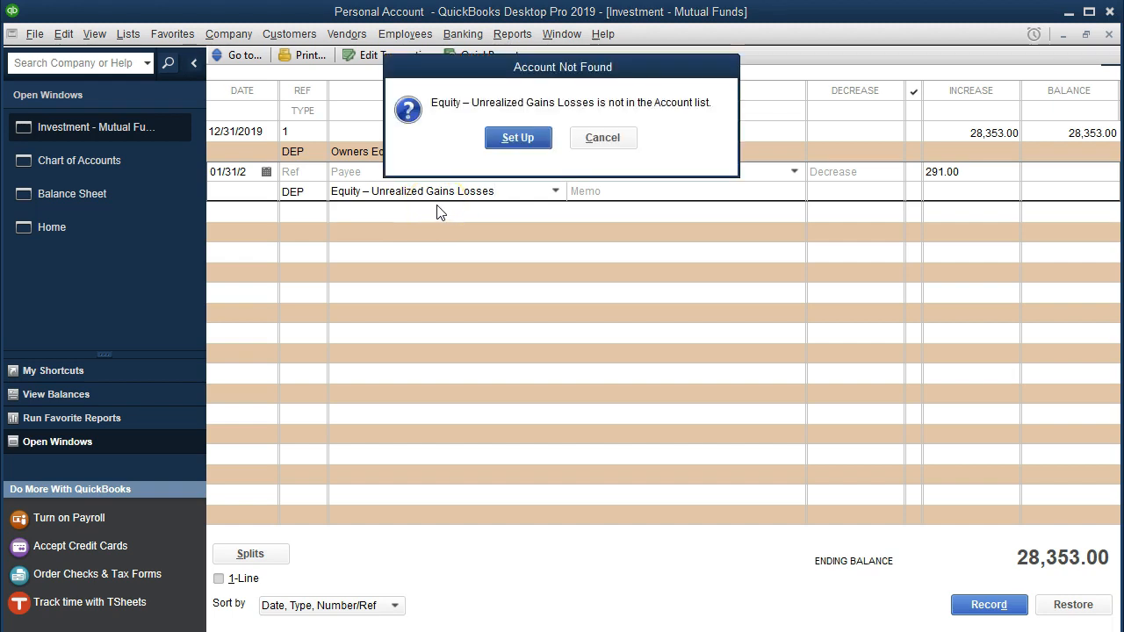
left_click(517, 139)
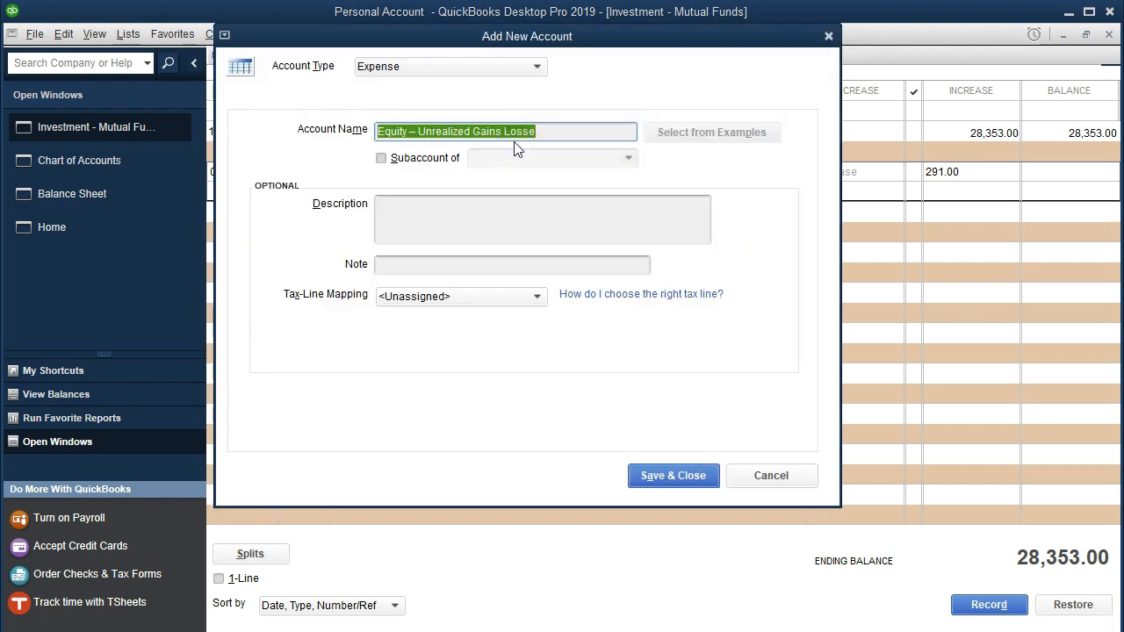
left_click(534, 69)
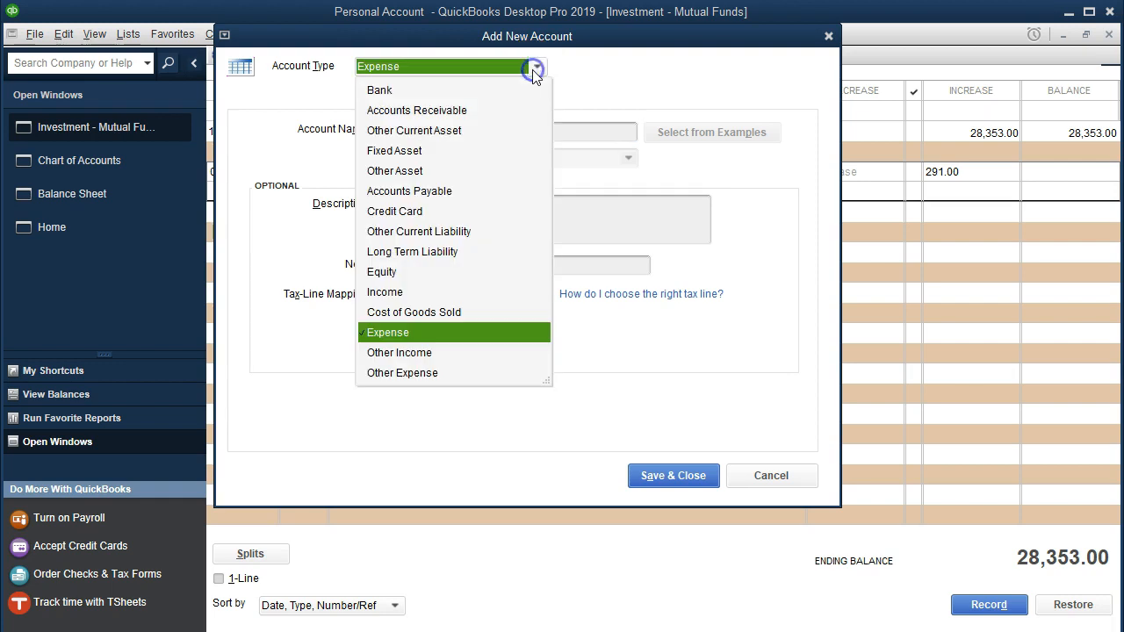
left_click(384, 272)
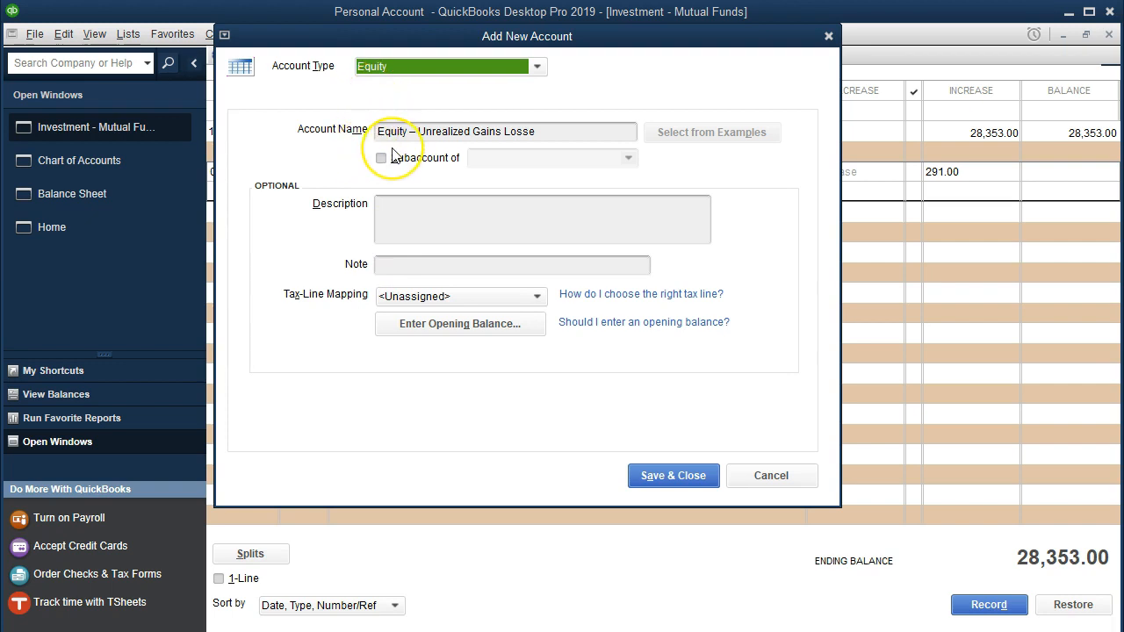
left_click(650, 475)
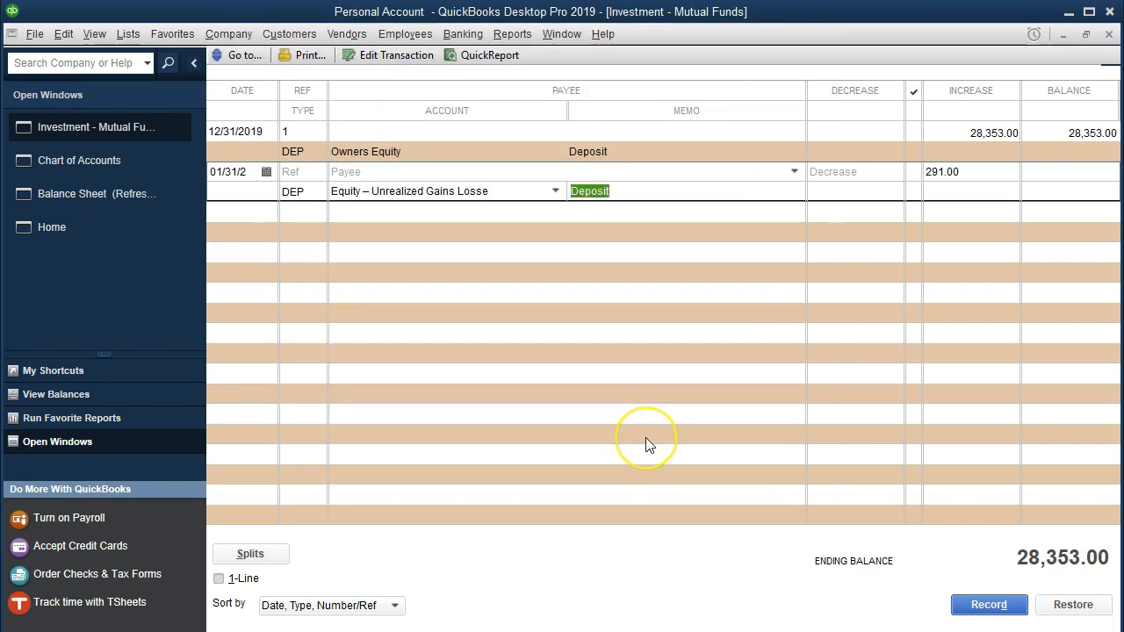
key("Return")
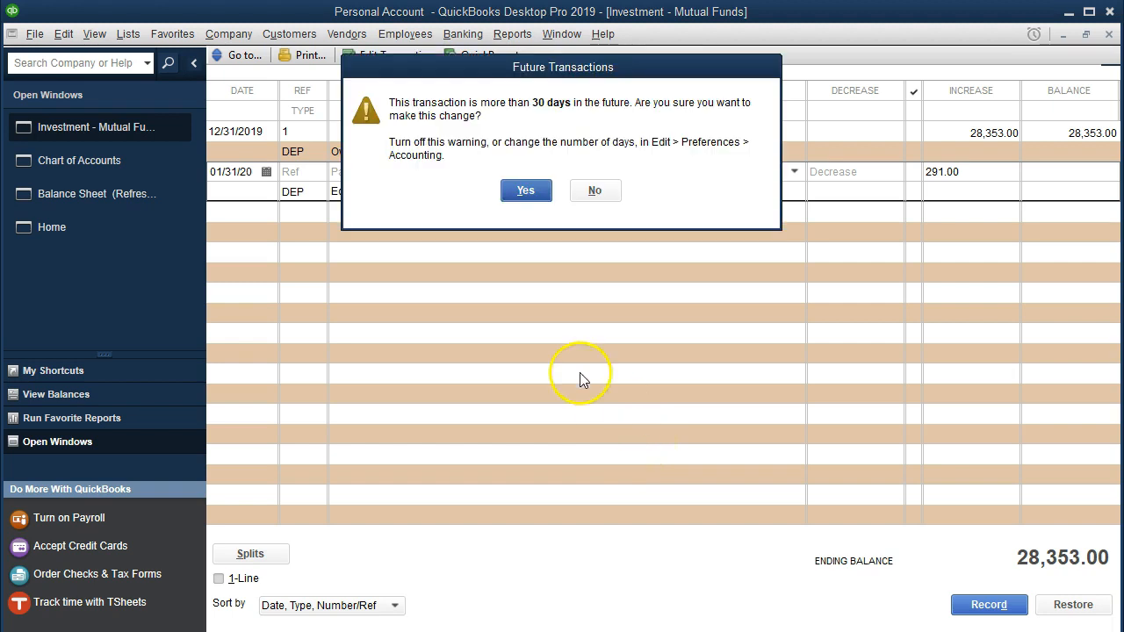
left_click(516, 190)
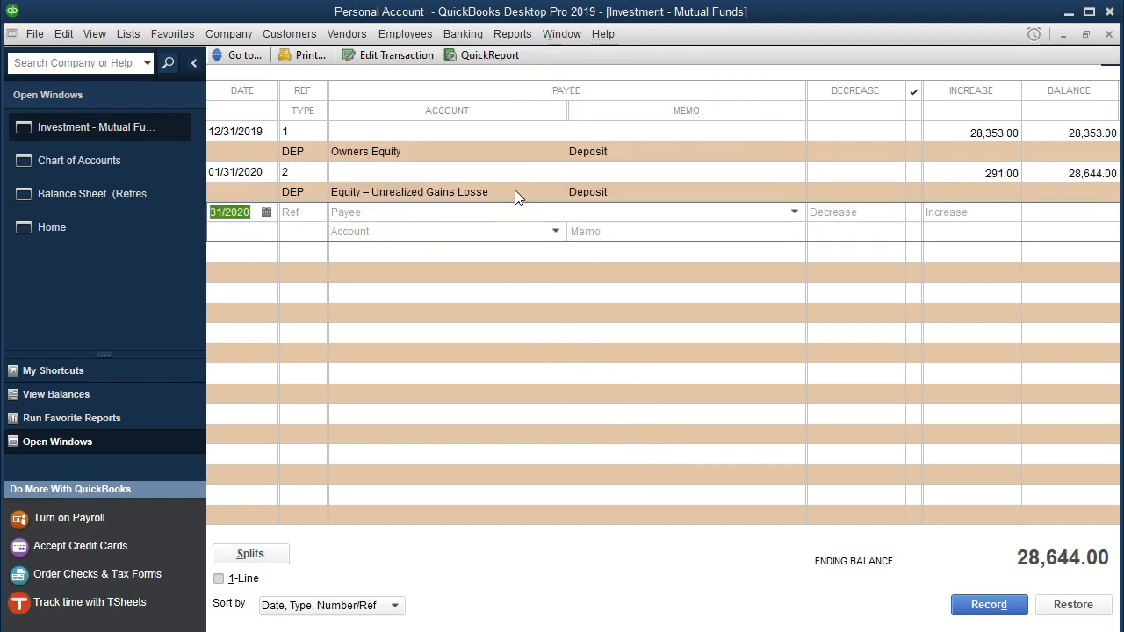
- Close the mutual funds register and examine the investment and unrealized gains equity balances on the balance sheet
left_click(1109, 35)
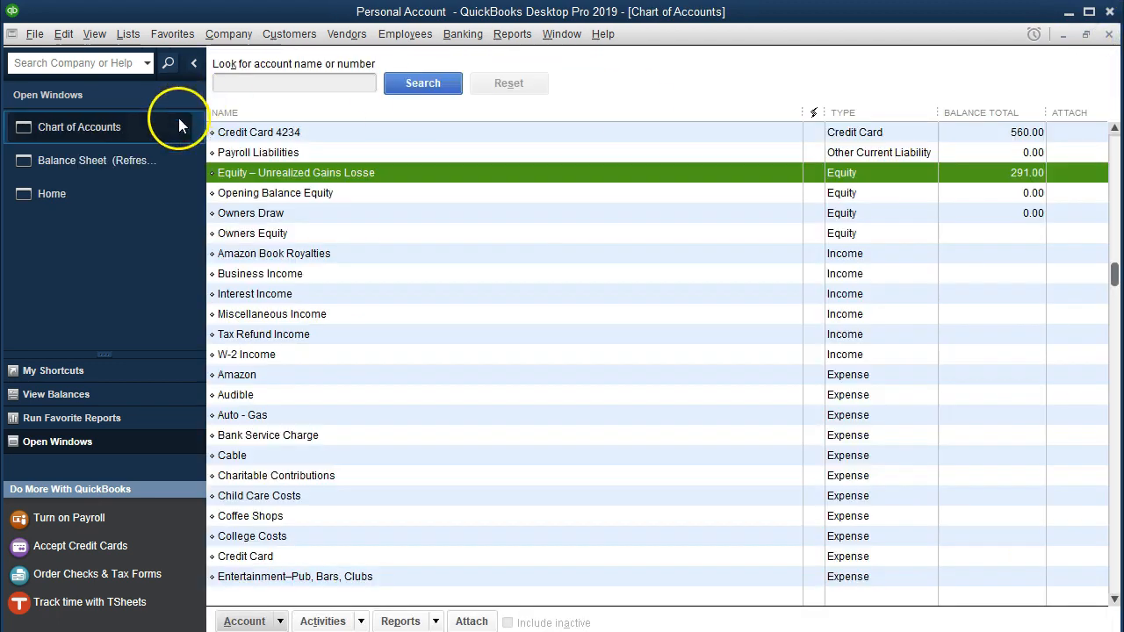
left_click(109, 165)
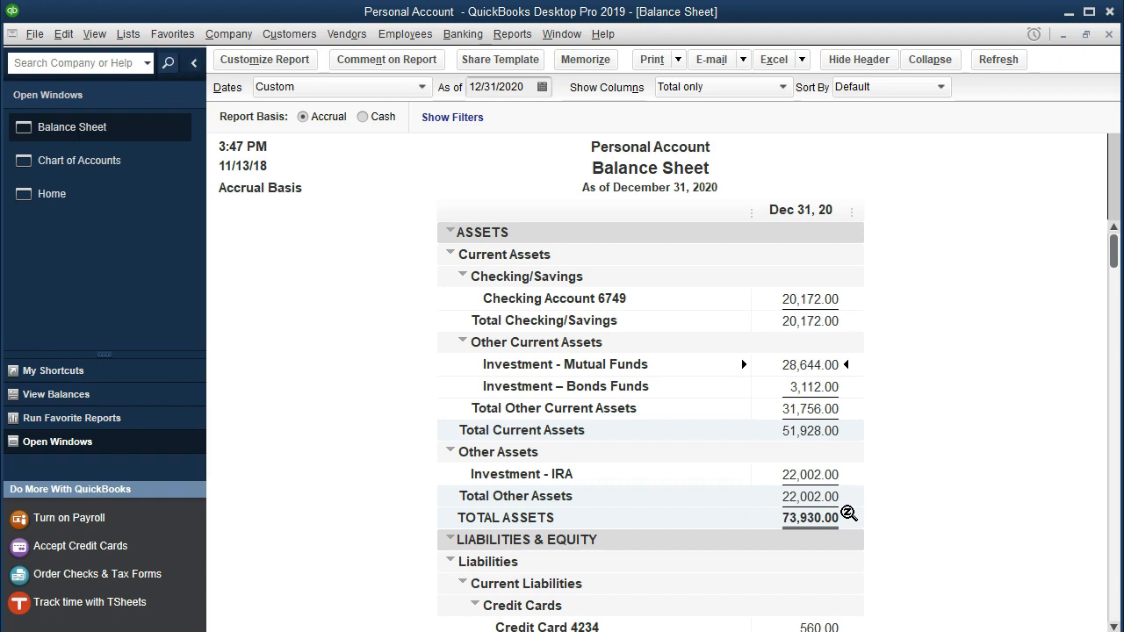
scroll(848, 513, "down", 3)
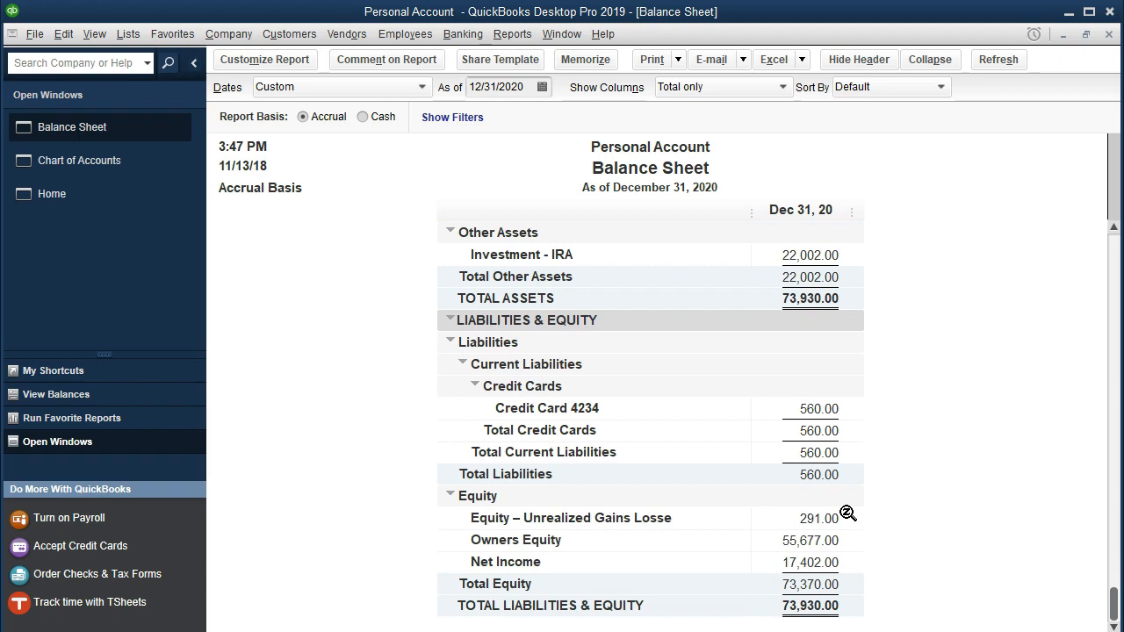
left_click(820, 518)
left_click(812, 518)
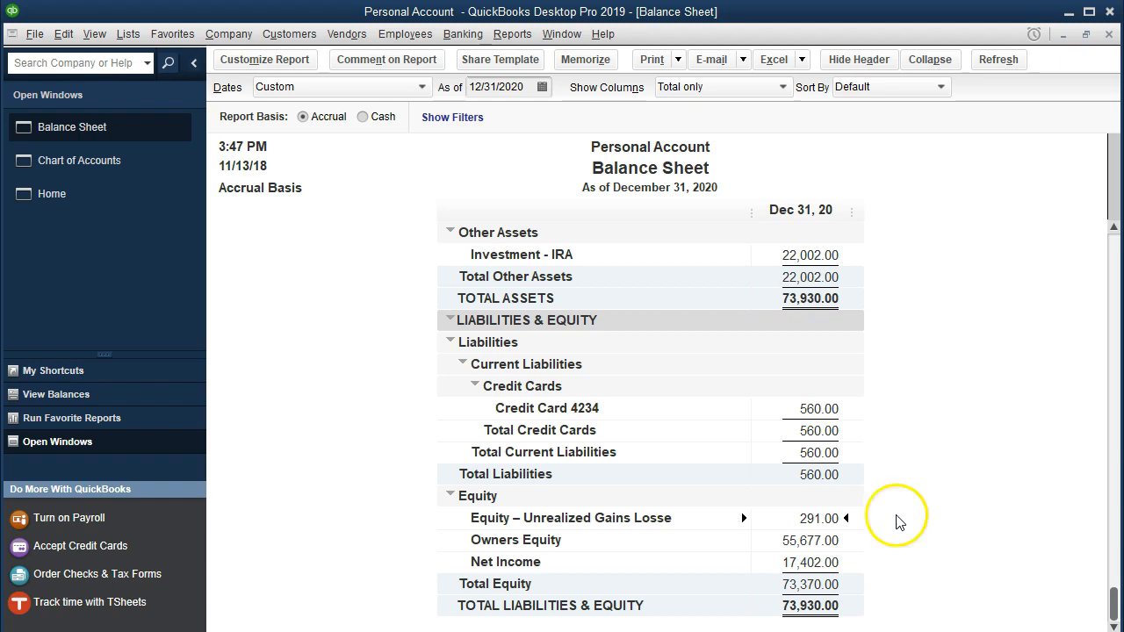
left_click(818, 518)
left_click(821, 518)
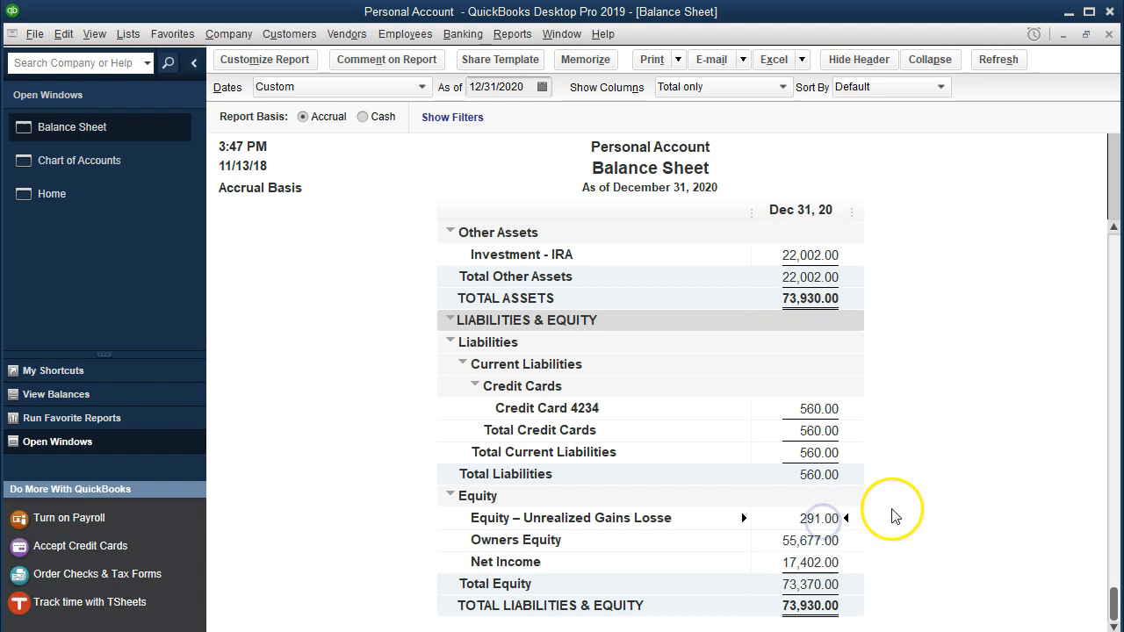
scroll(905, 518, "up", 5)
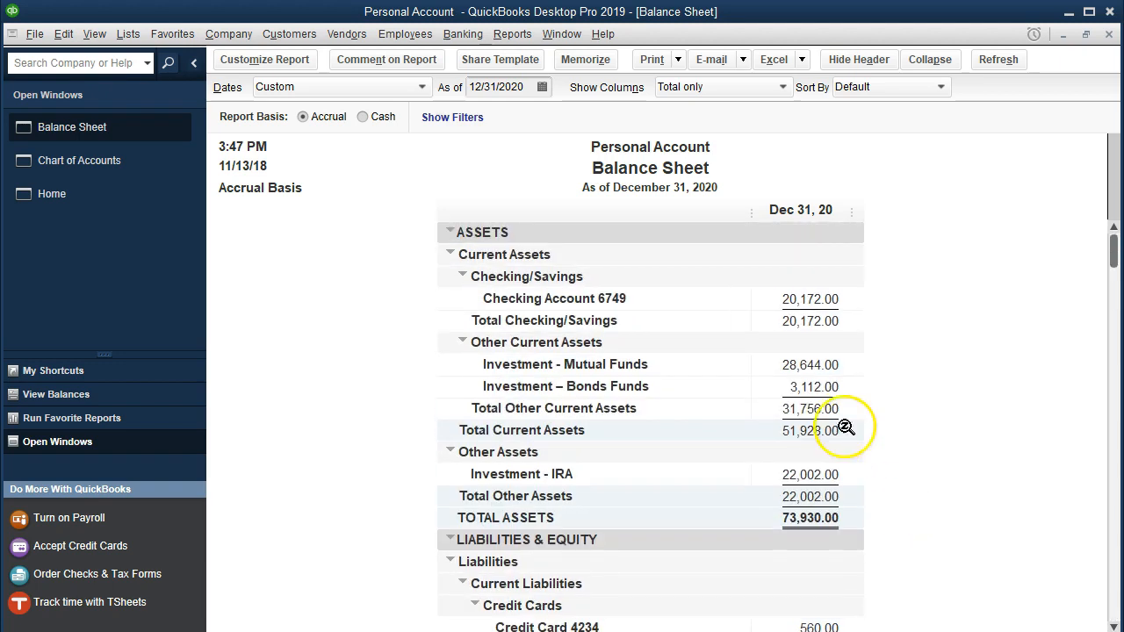
- Compare the balance sheet's bond funds balance with the Total Bond Market Fund market value on the January investment statement
left_click(812, 390)
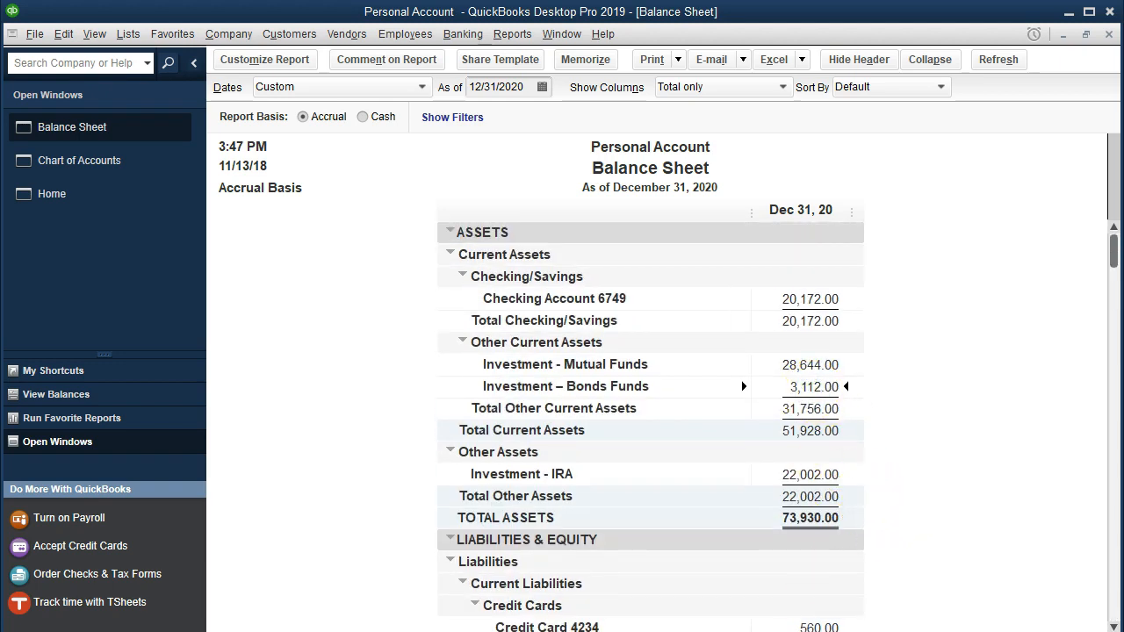
key("alt+Tab")
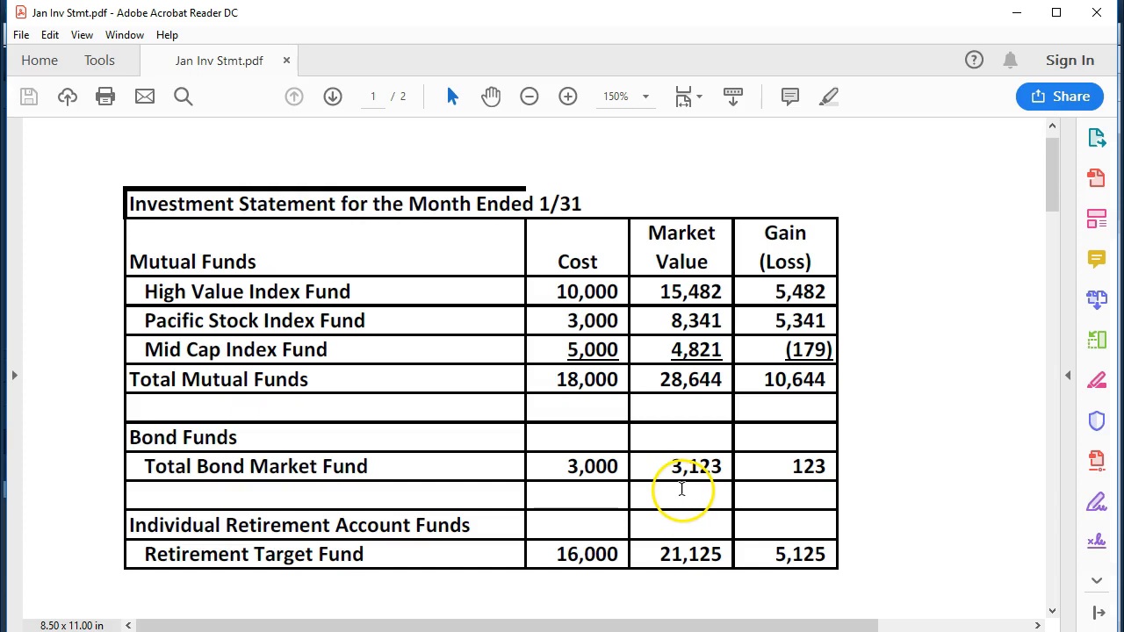
key("alt+Tab")
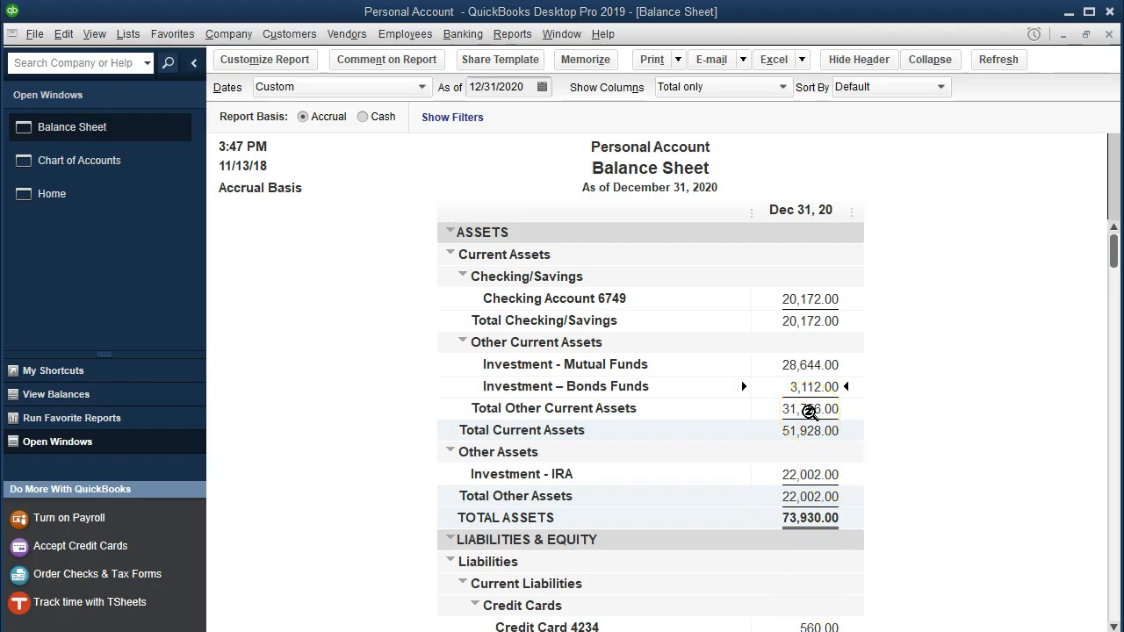
- Use Calculator to subtract the January statement's bond fund market value, 3123, from the balance sheet's bond funds balance, 3112, and return to QuickBooks
key("alt+Tab")
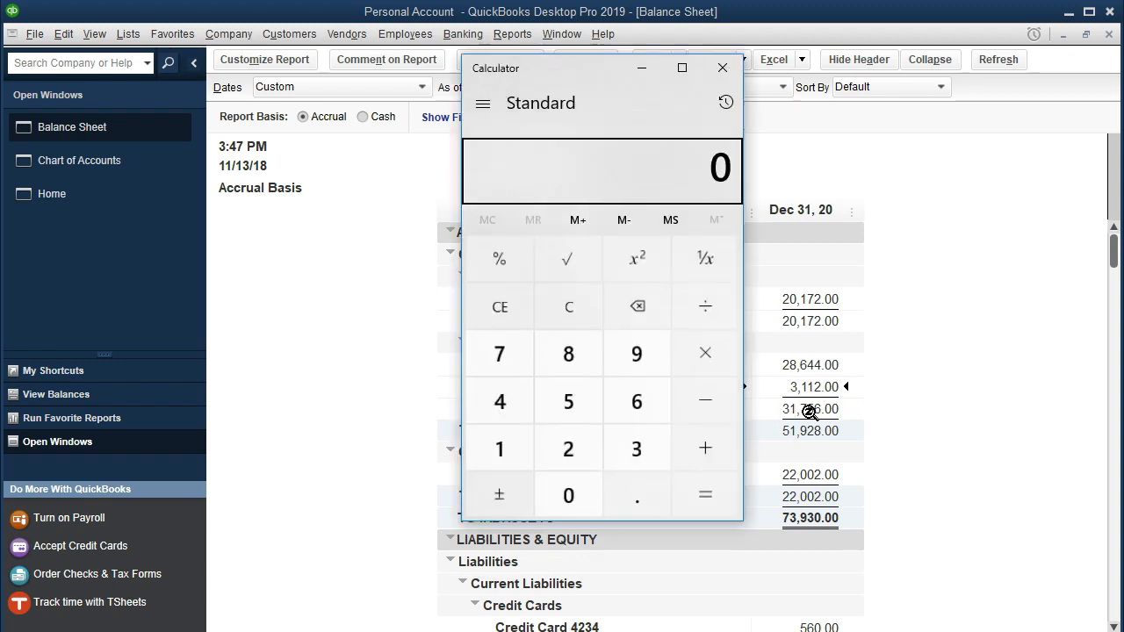
left_click(567, 314)
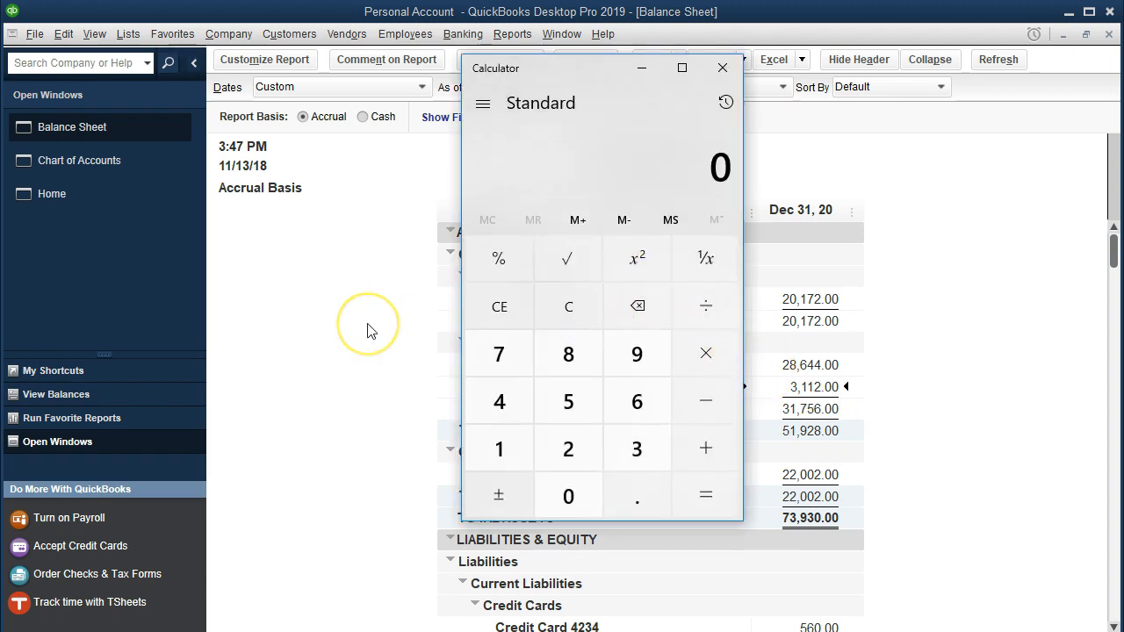
type("3112-")
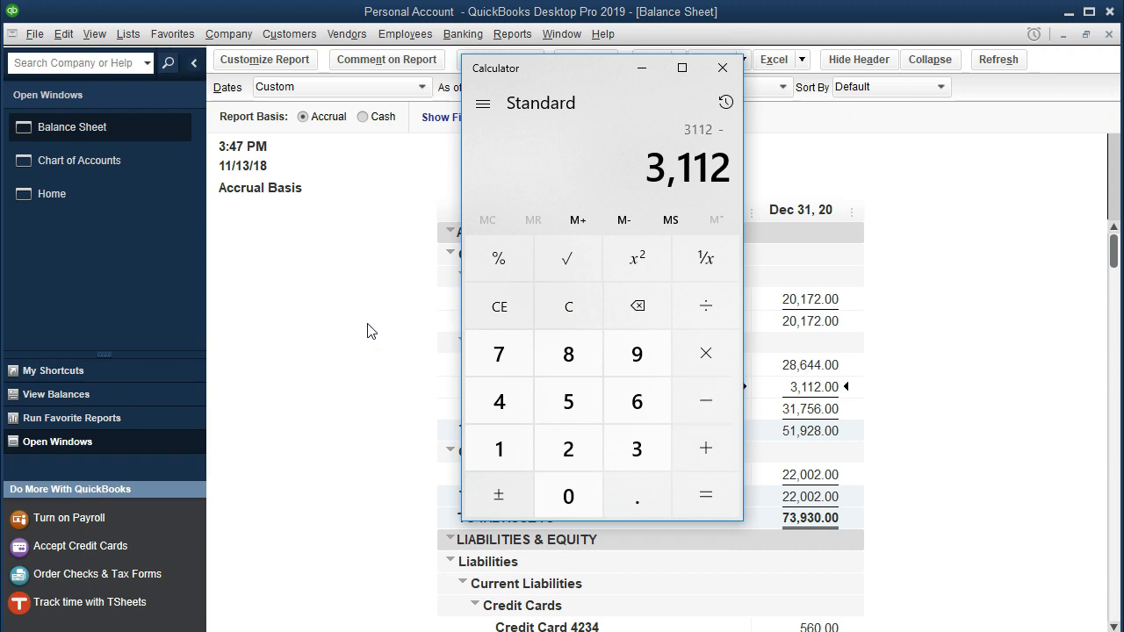
key("alt+Tab")
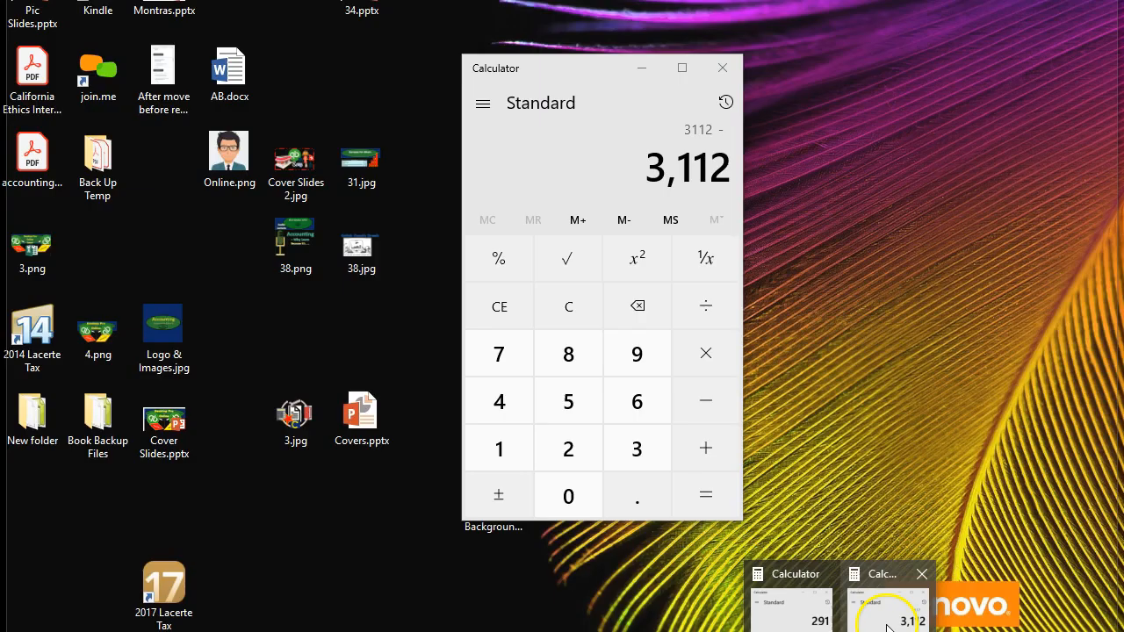
left_click(889, 626)
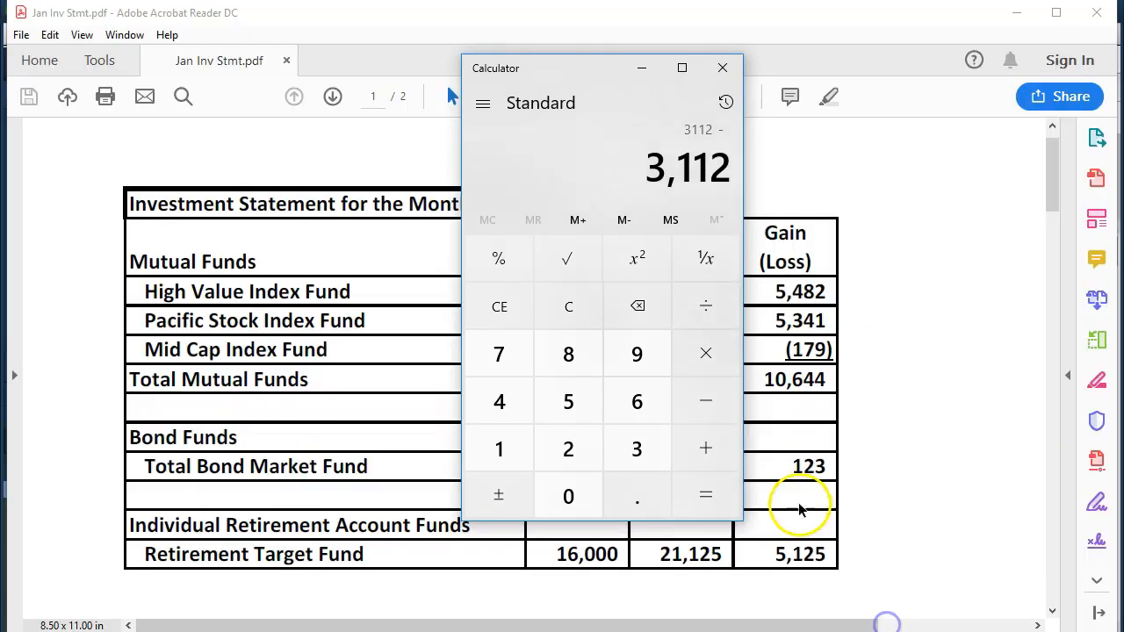
left_click_drag(544, 76, 337, 130)
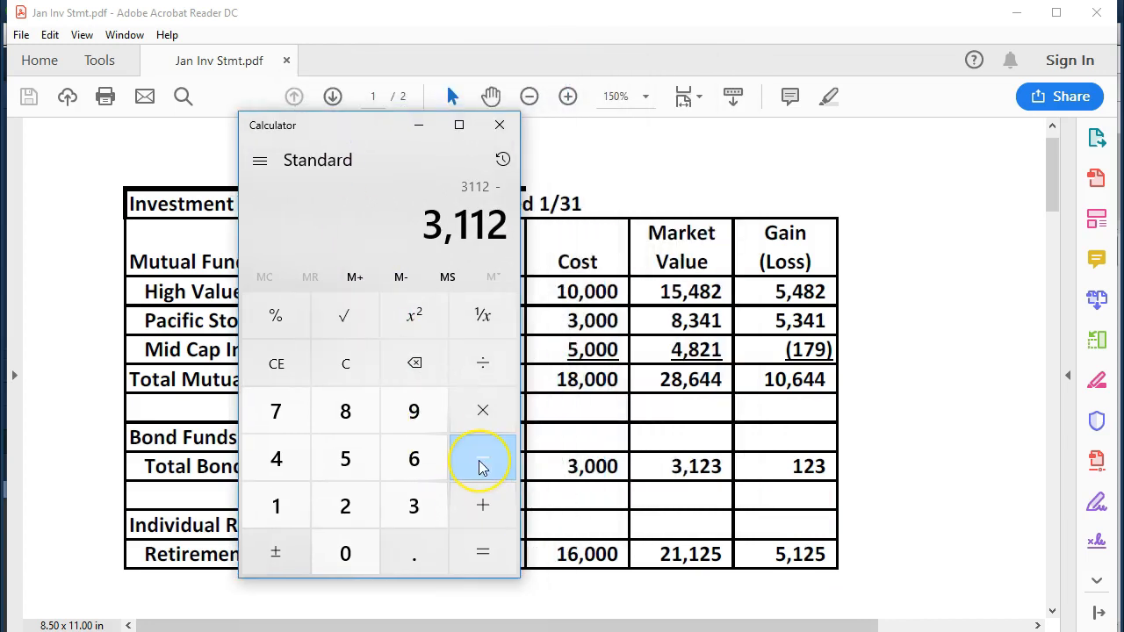
type("3123")
key("Return")
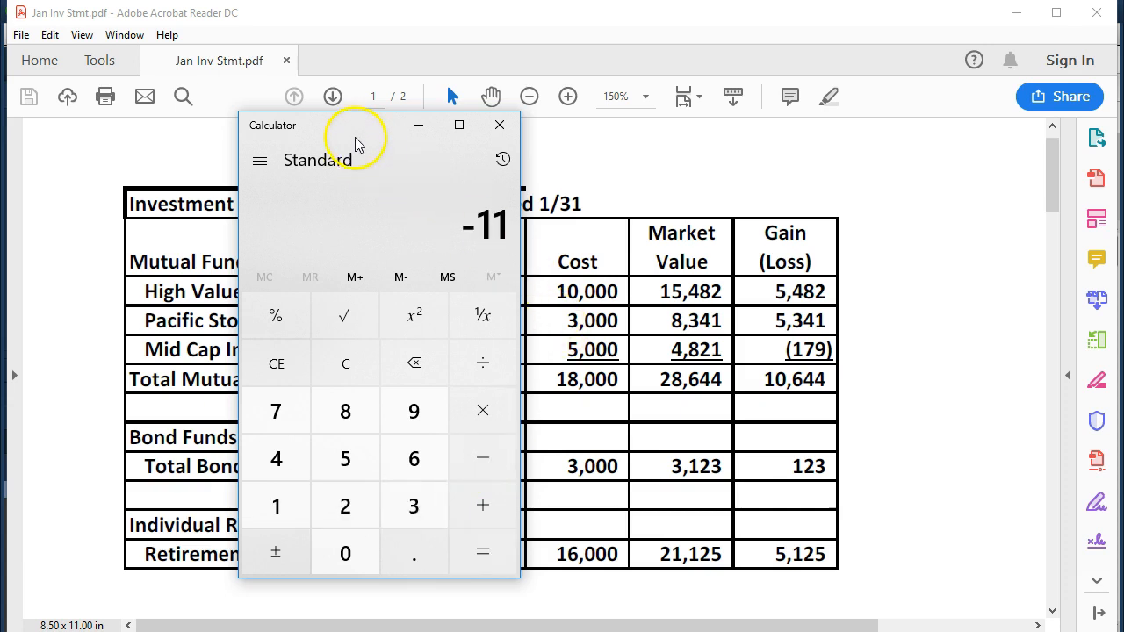
left_click_drag(359, 141, 1123, 138)
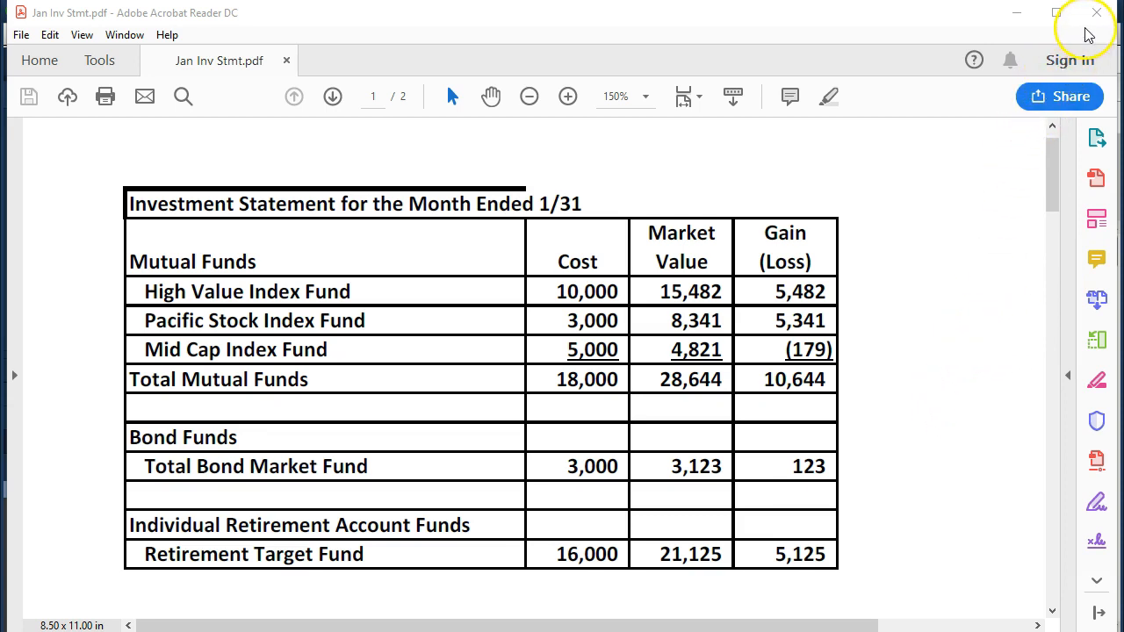
left_click(1016, 14)
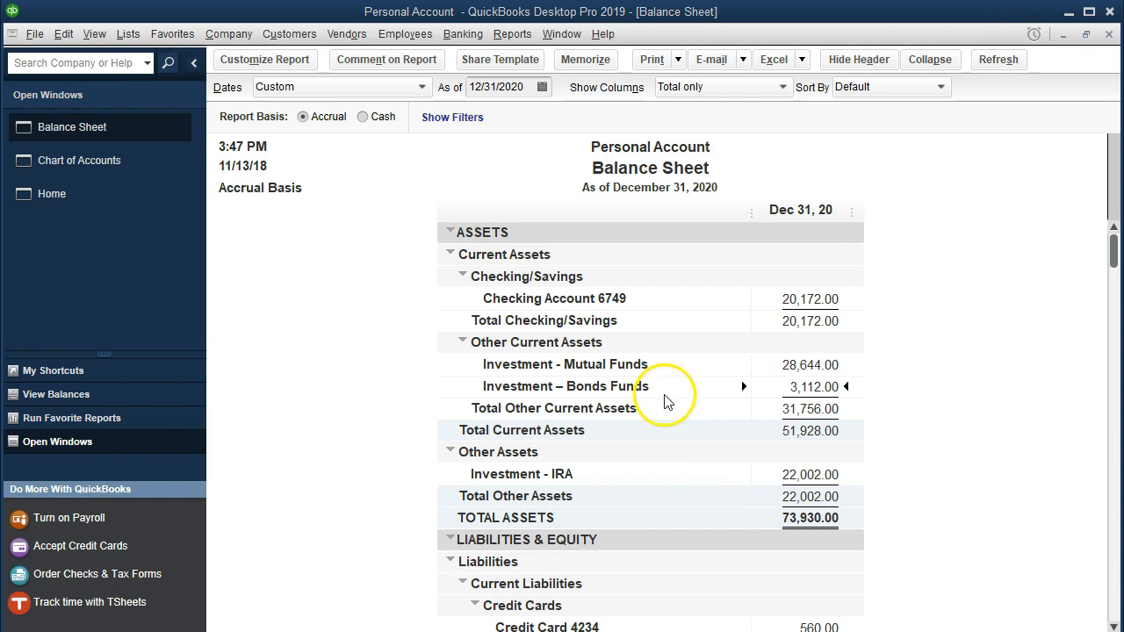
- Open the register of the Investment – Bonds Funds account from the chart of accounts
left_click(117, 173)
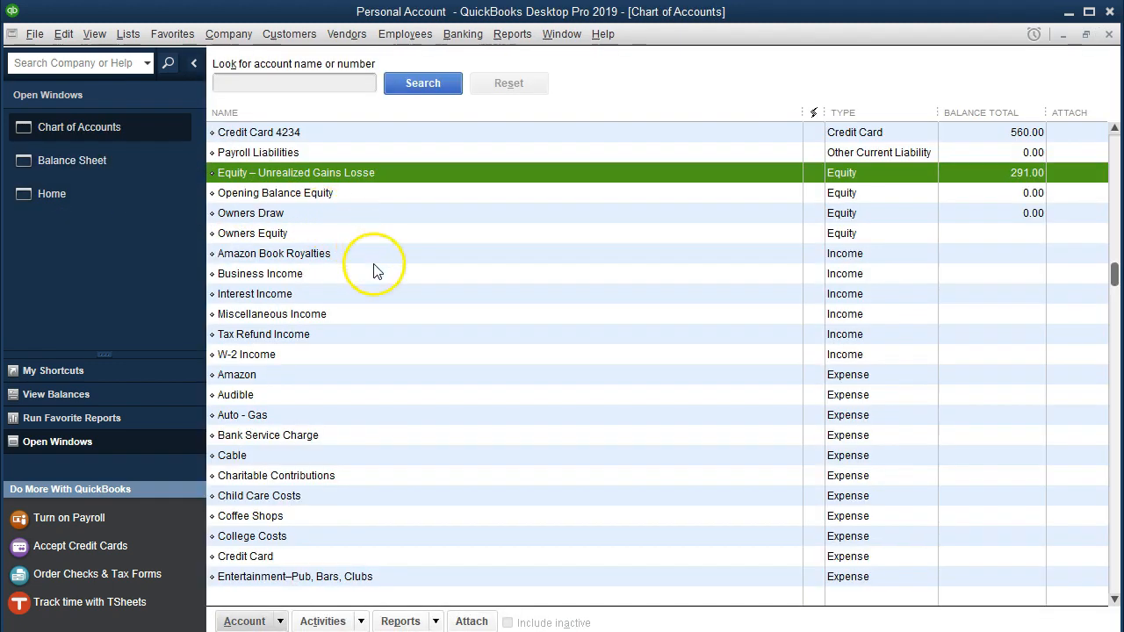
scroll(373, 267, "up", 2)
left_click(377, 197)
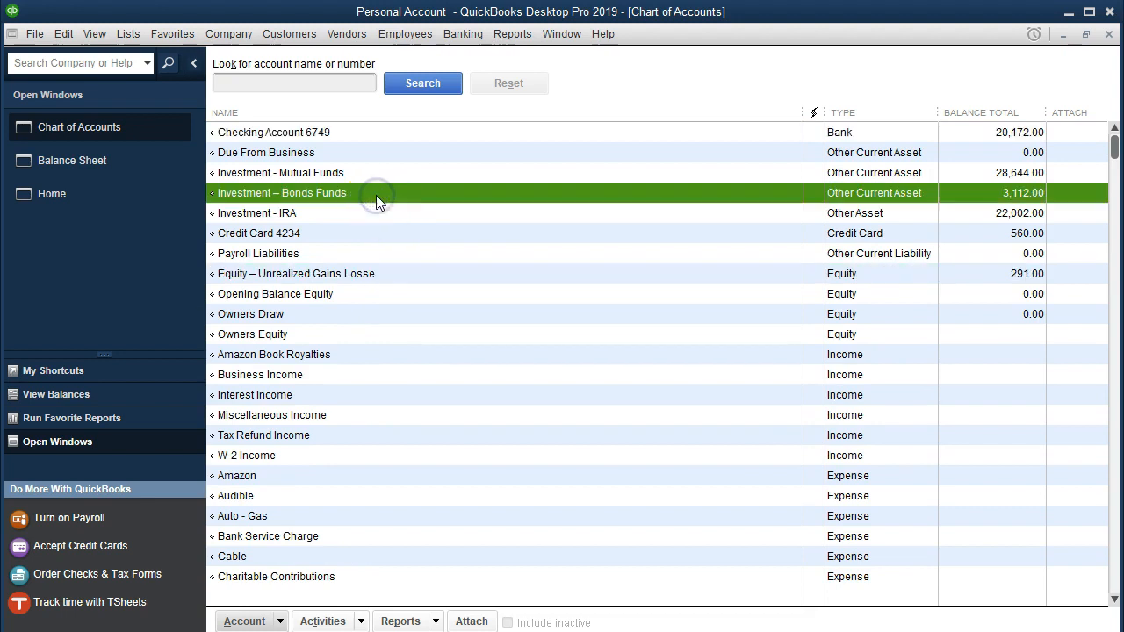
double_click(377, 197)
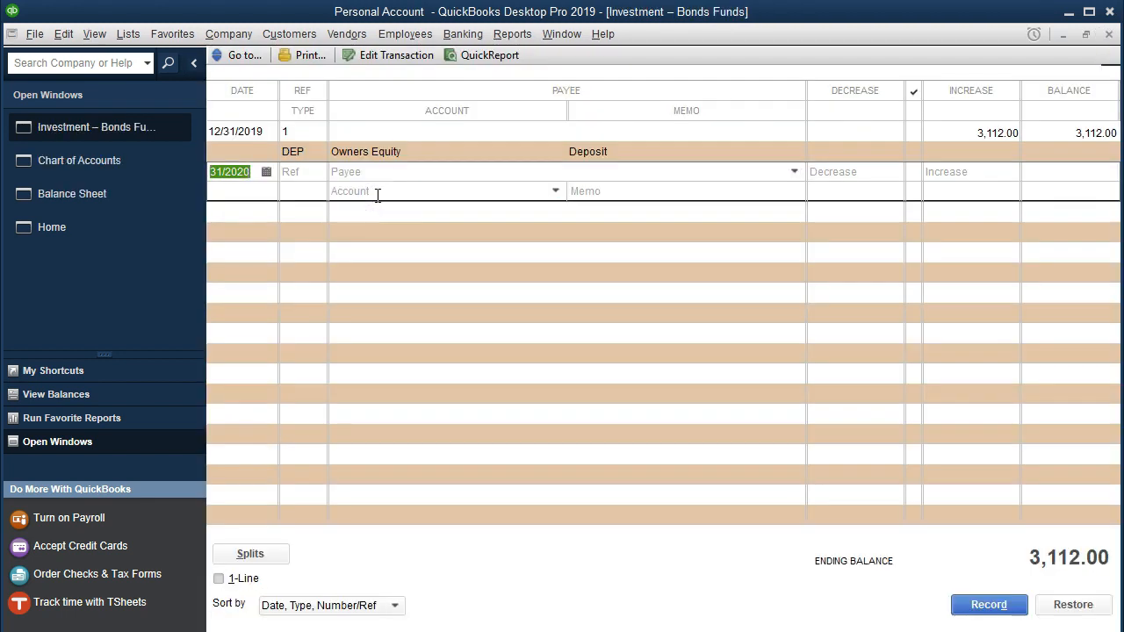
- Enter a new bond funds register transaction dated 01/31/2020 with an increase of 11
type("0131")
key("Tab")
key("Tab")
key("Tab")
key("Tab")
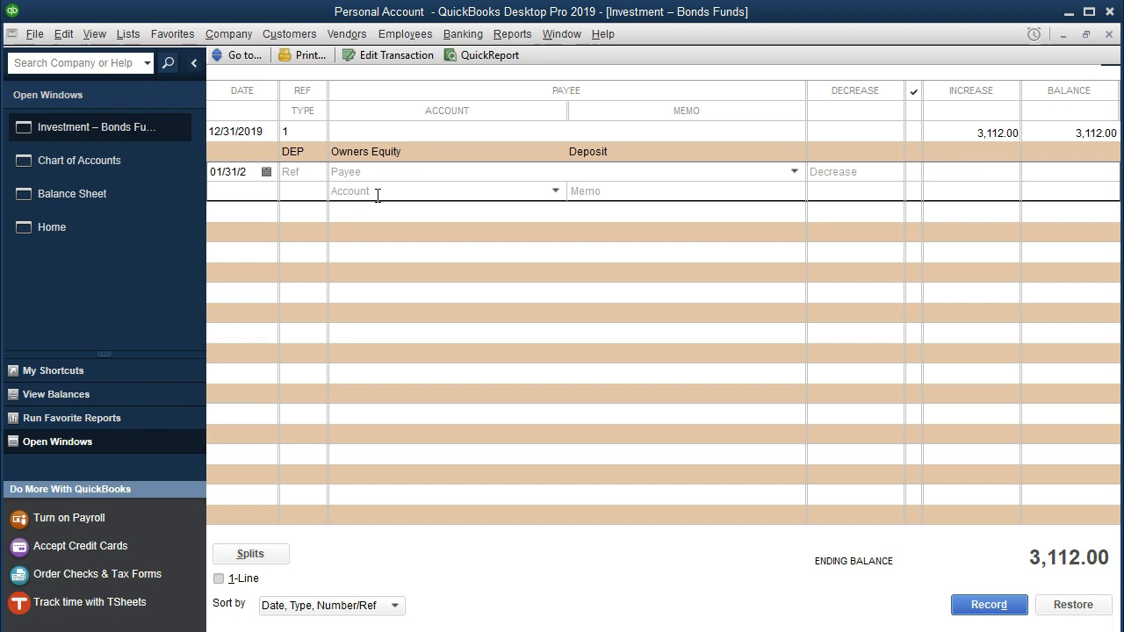
type("11")
key("Tab")
- Assign the bond funds entry to the Equity – Unrealized Gains Losse account, record it with its future date, and close the register
left_click(555, 190)
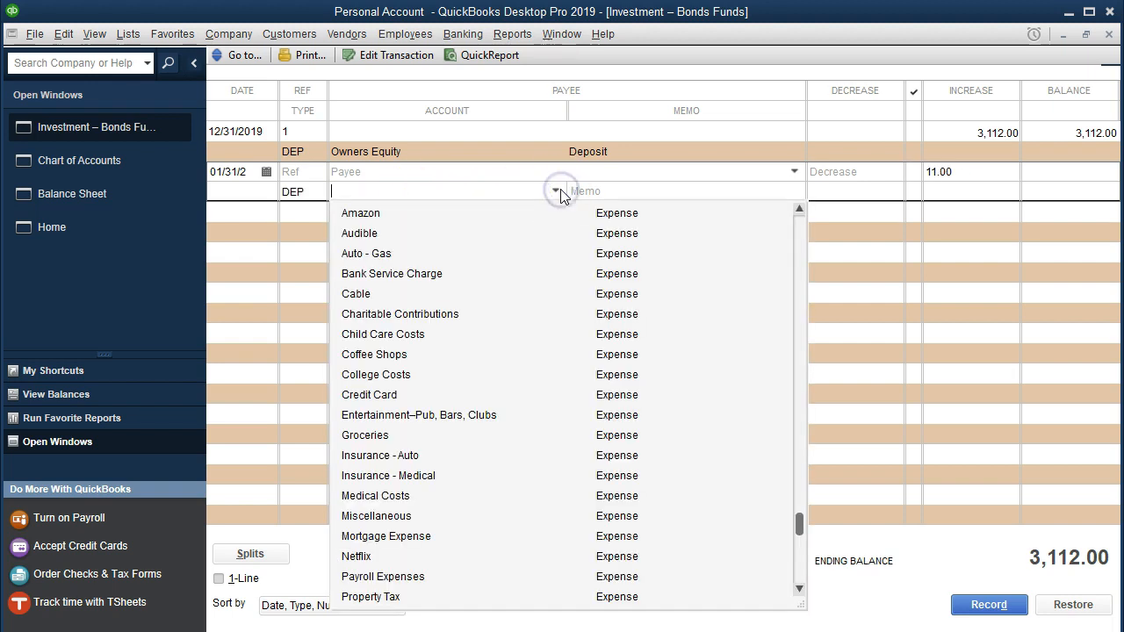
scroll(464, 331, "up", 6)
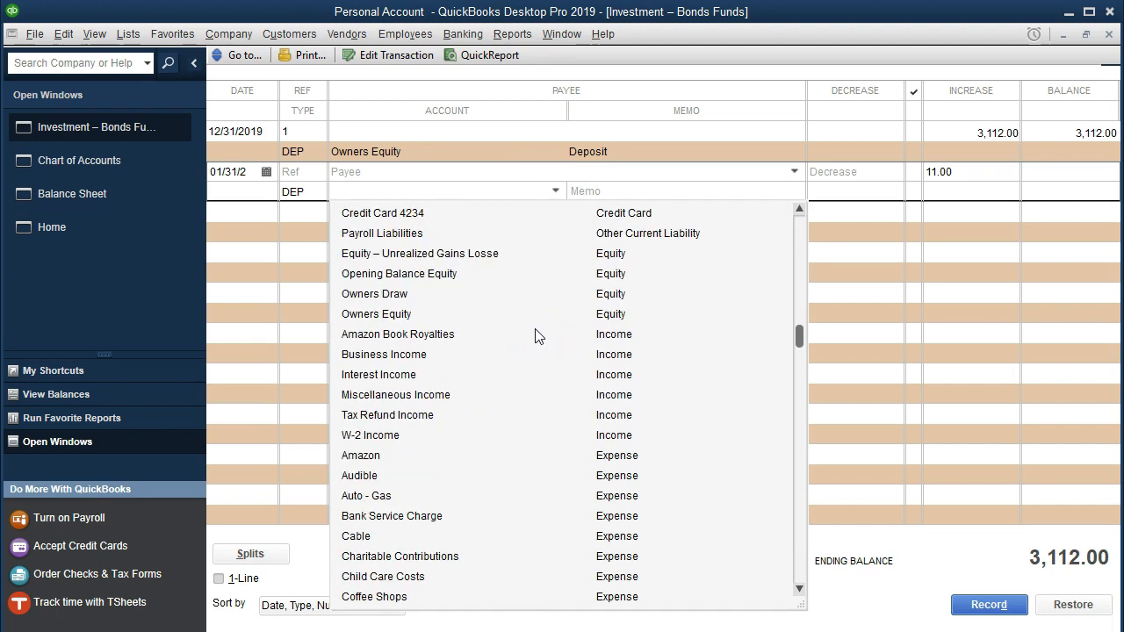
left_click(447, 255)
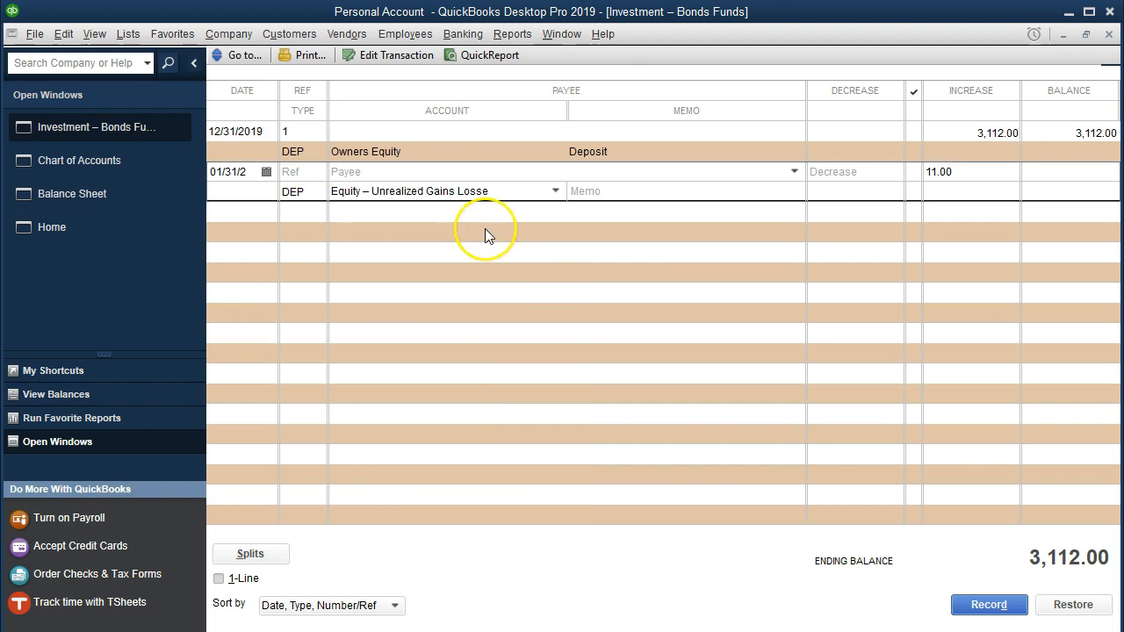
left_click(484, 230)
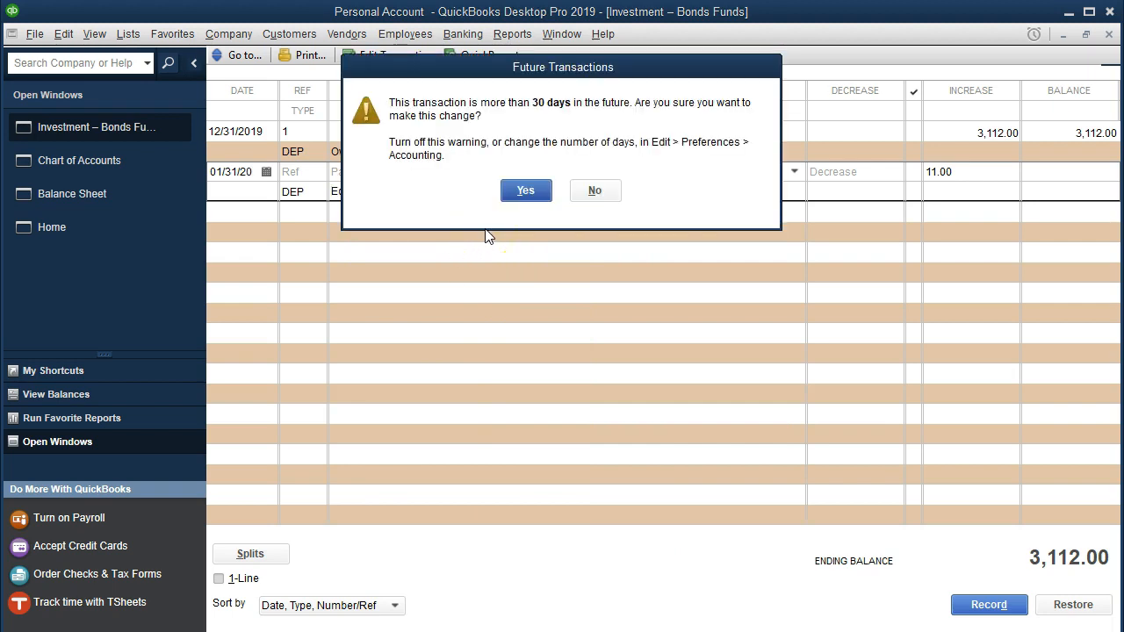
left_click(530, 189)
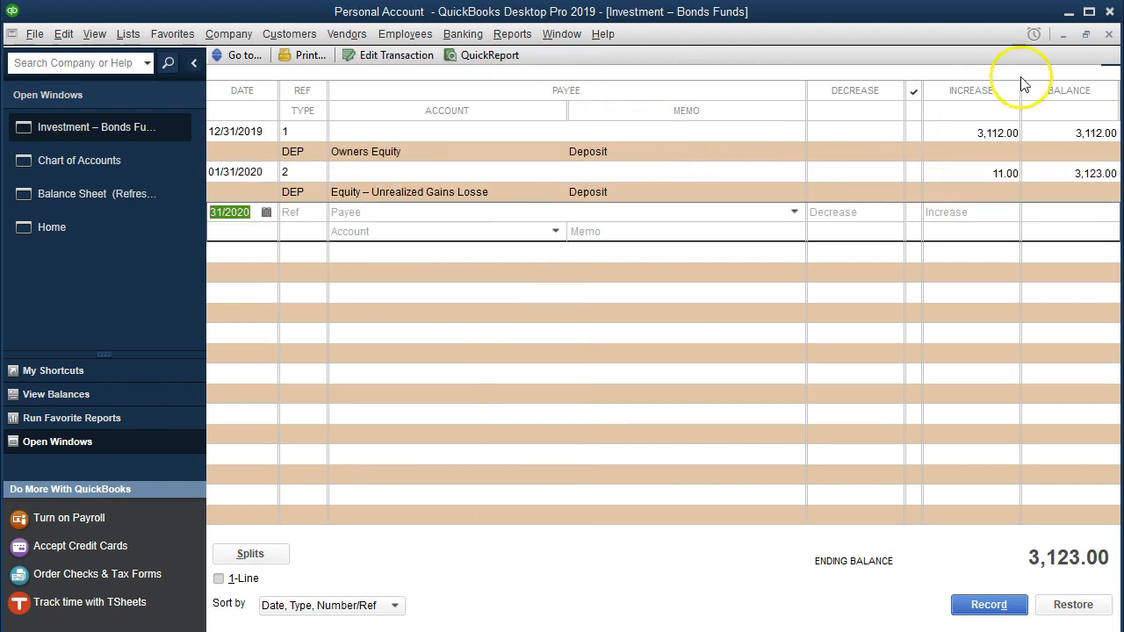
left_click(1108, 33)
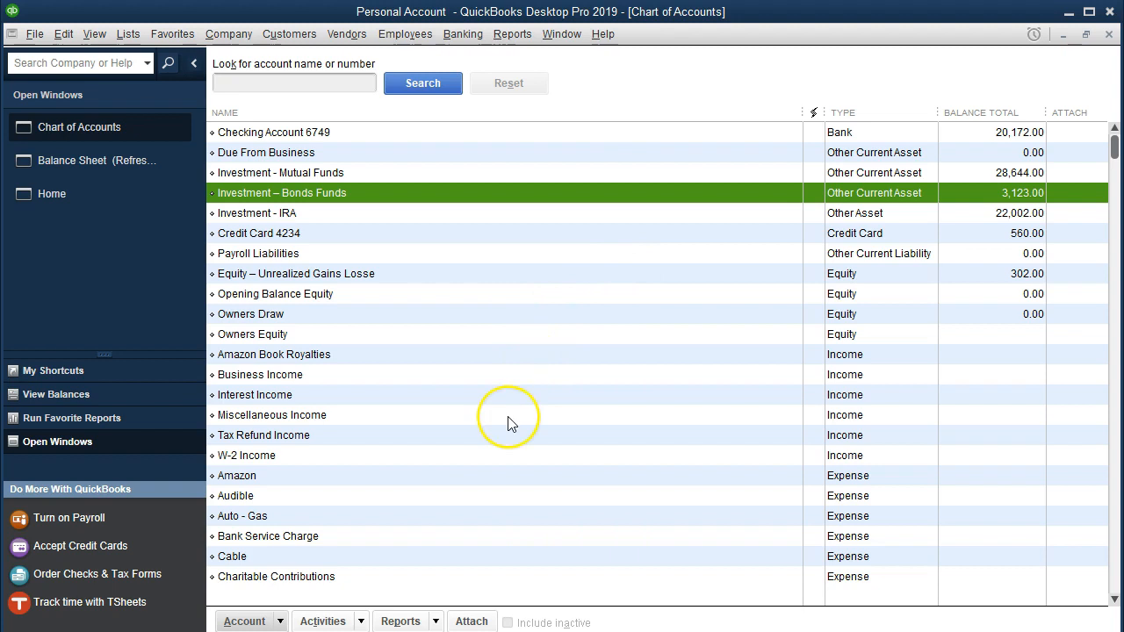
- Rename the unrealized gains equity account as Equity–Unrealized Gains Losses, save it, and return to the balance sheet
left_click(387, 273)
right_click(387, 273)
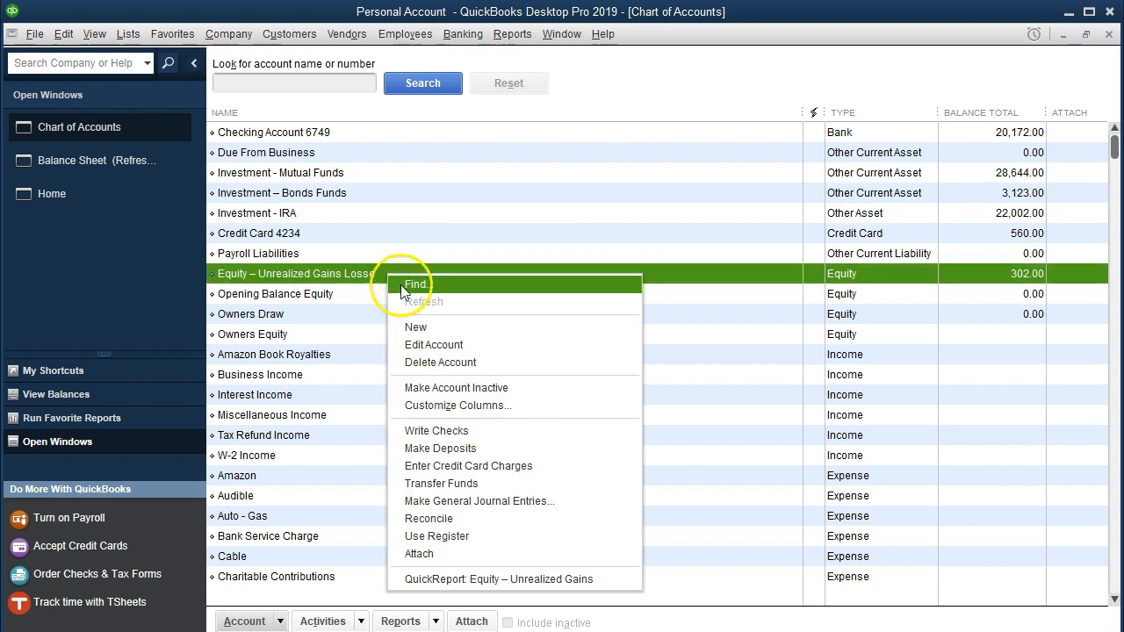
left_click(411, 322)
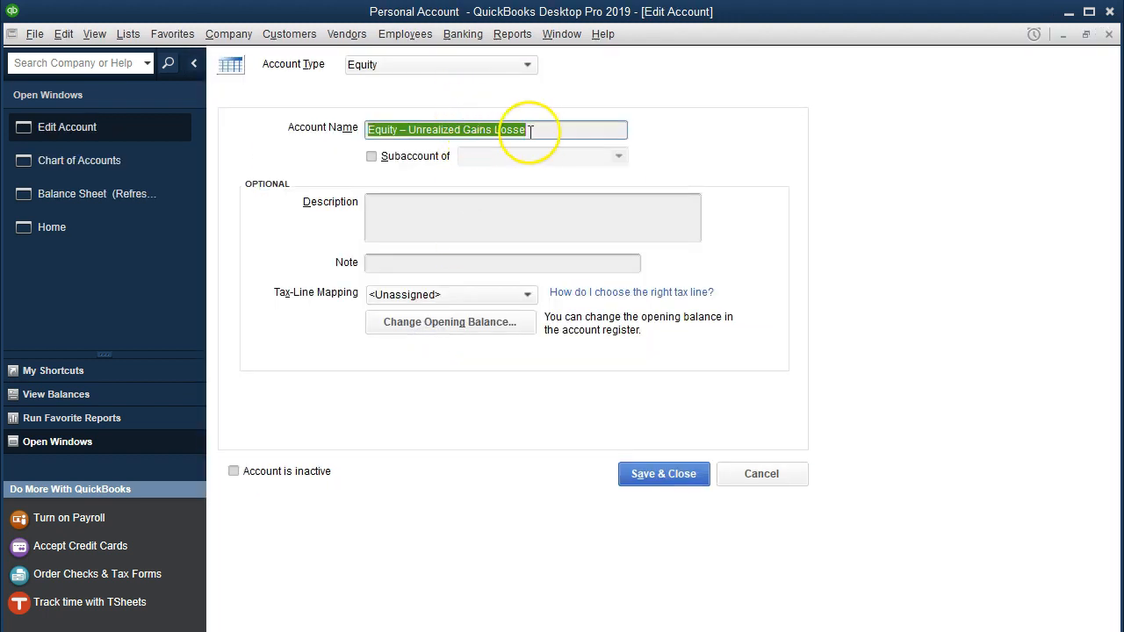
left_click(537, 130)
key("BackSpace")
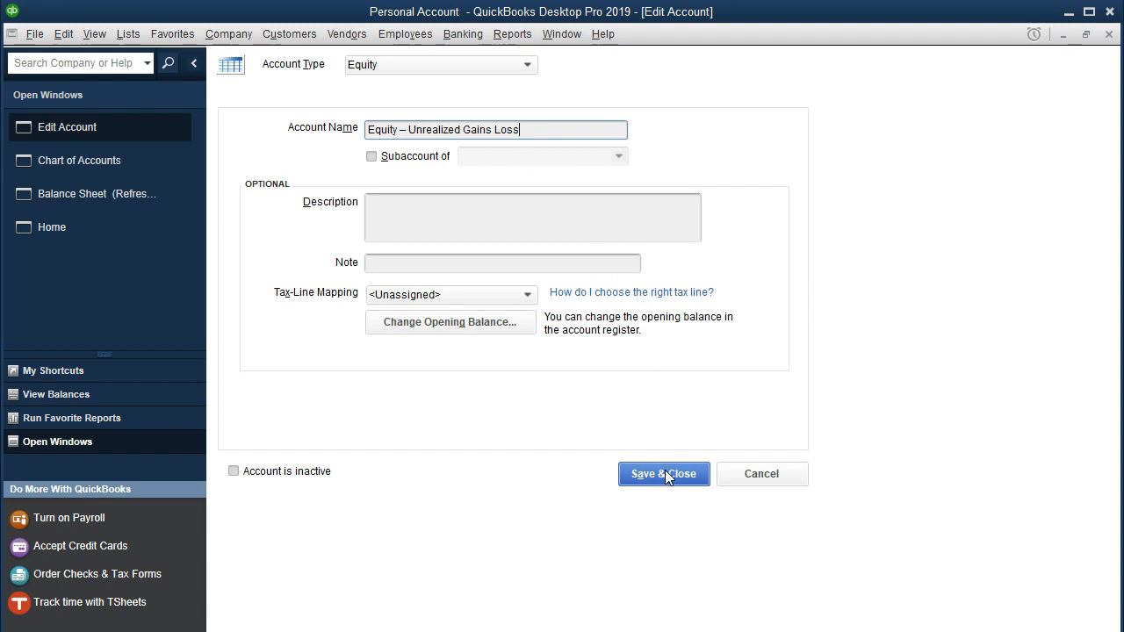
type("e")
key("BackSpace")
left_click(408, 129)
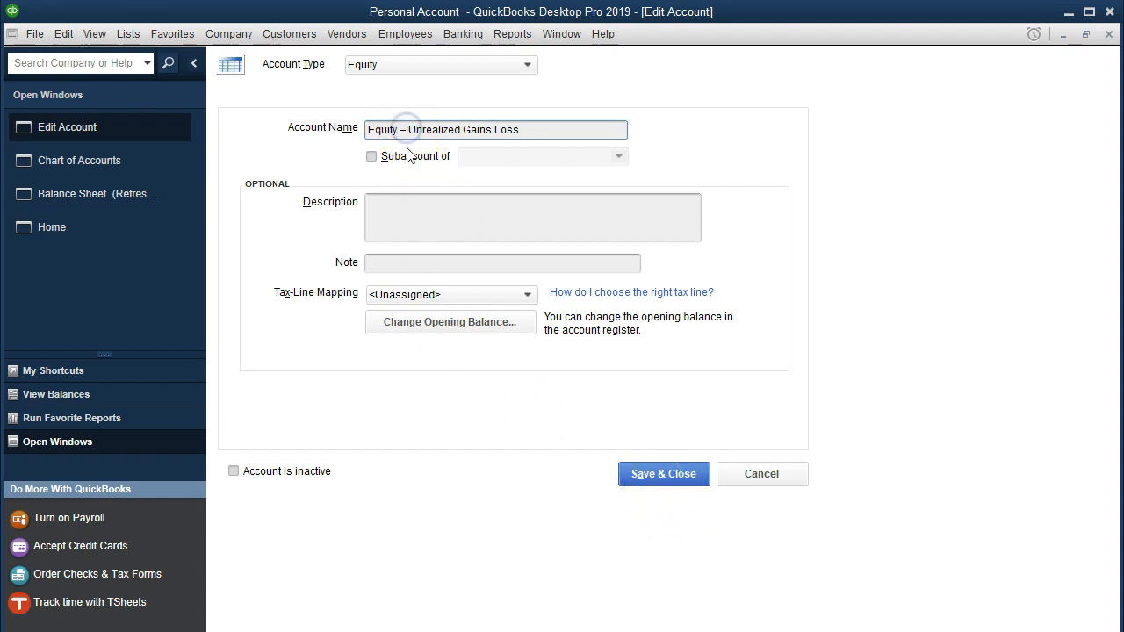
key("BackSpace")
key("BackSpace")
key("End")
type("e")
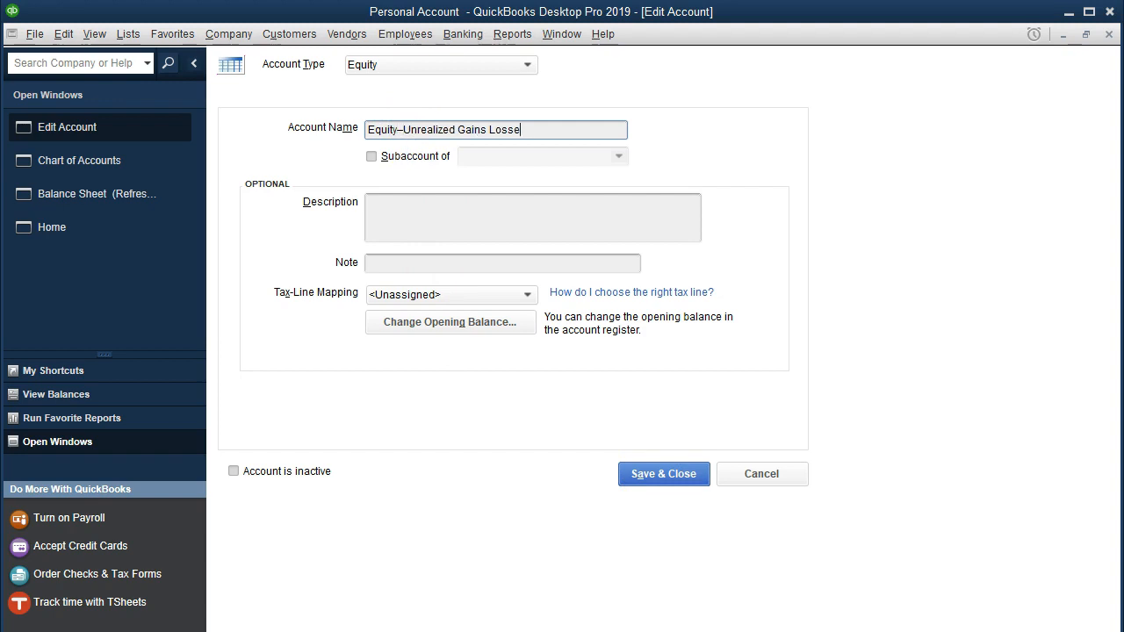
left_click(647, 479)
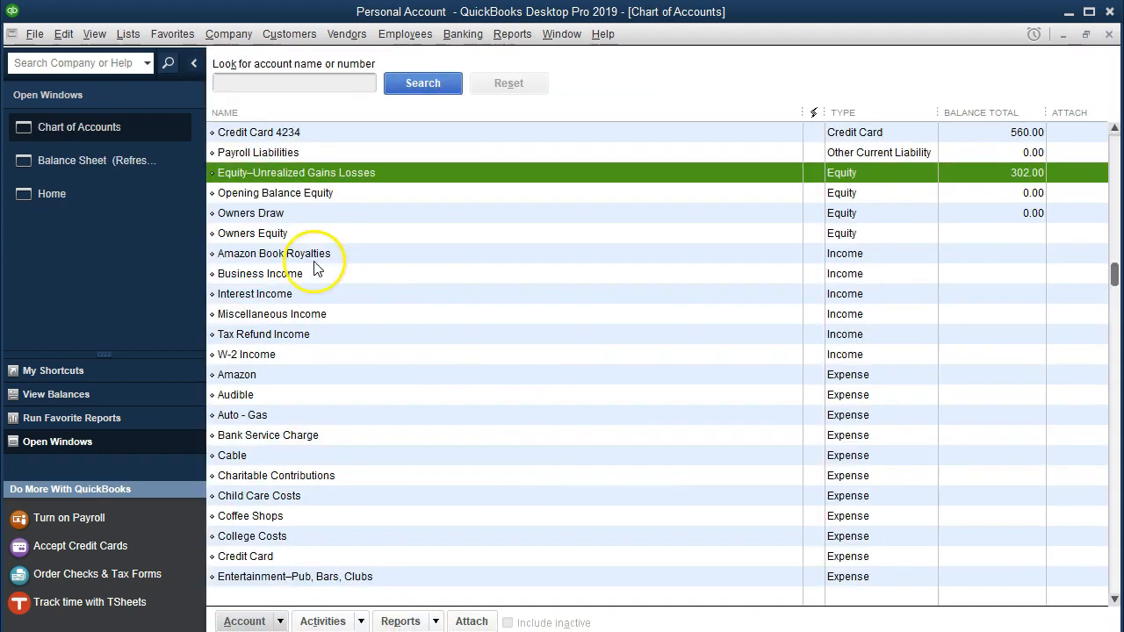
left_click(126, 164)
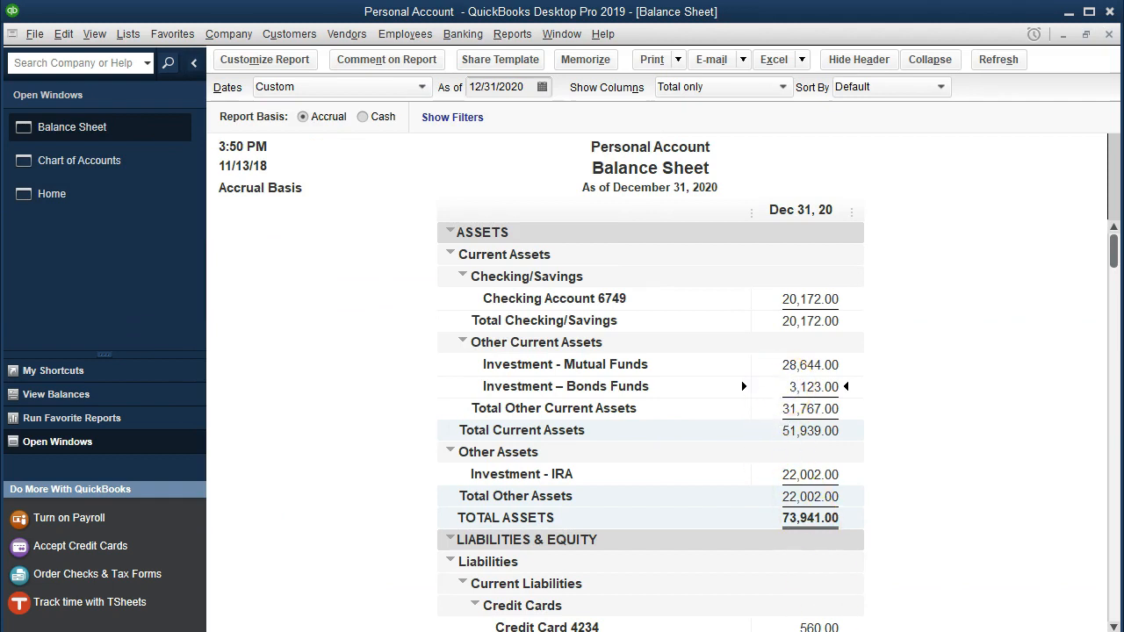
- Compare the Total Bond Market Fund's market value in the Acrobat Reader statement with the QuickBooks balance sheet, and review the unrealized gains equity line
mouse_move(754, 631)
left_click(755, 610)
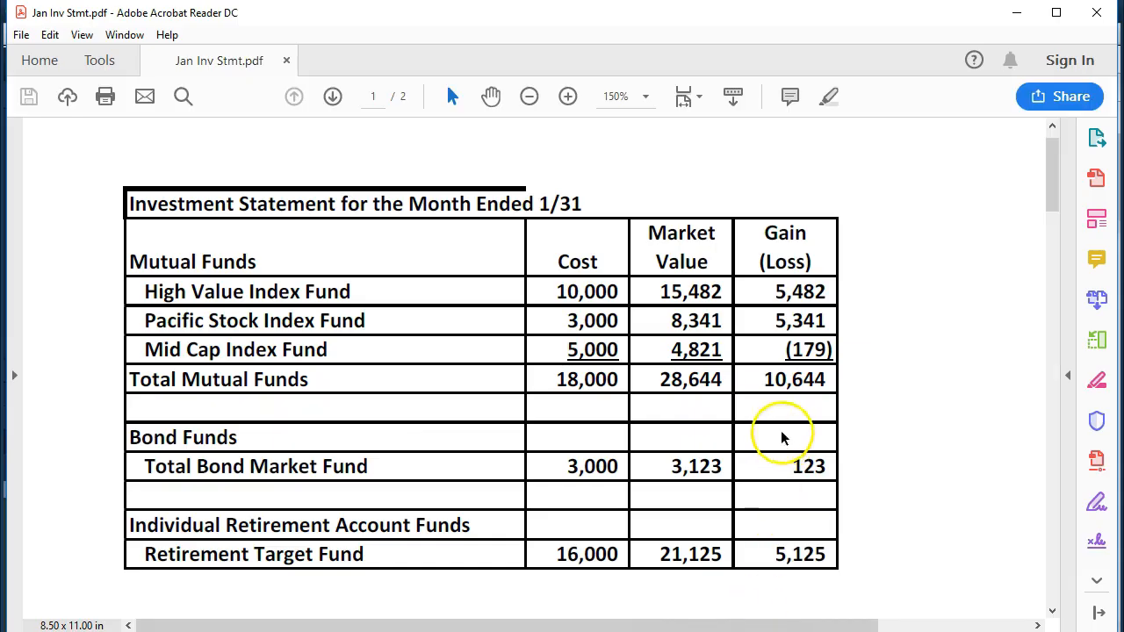
left_click(679, 470)
left_click(754, 631)
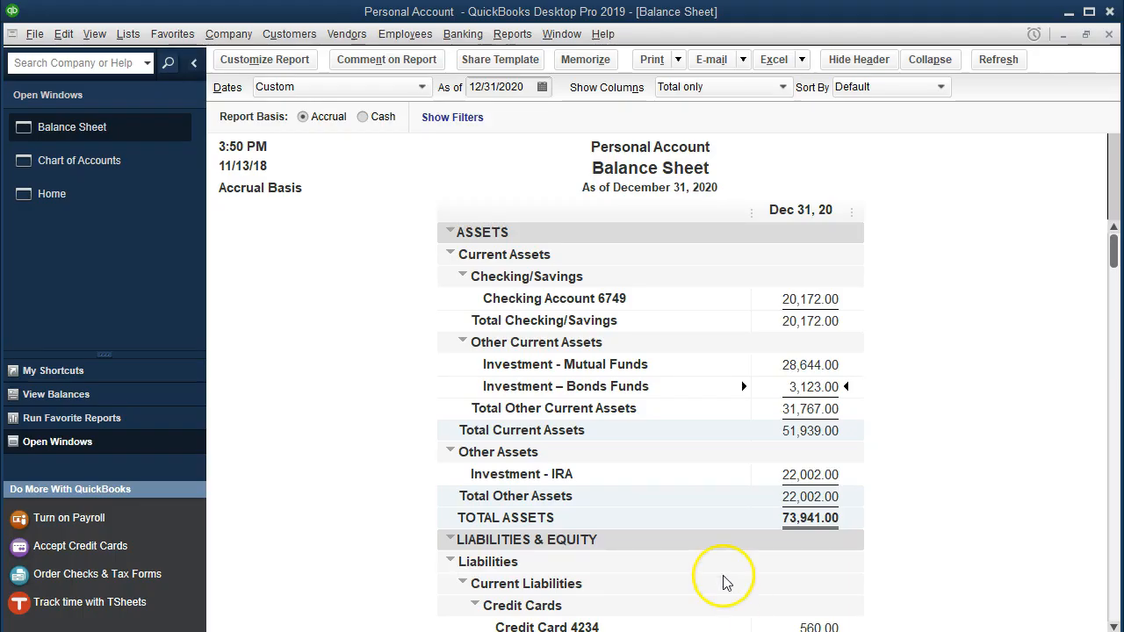
scroll(712, 501, "down", 4)
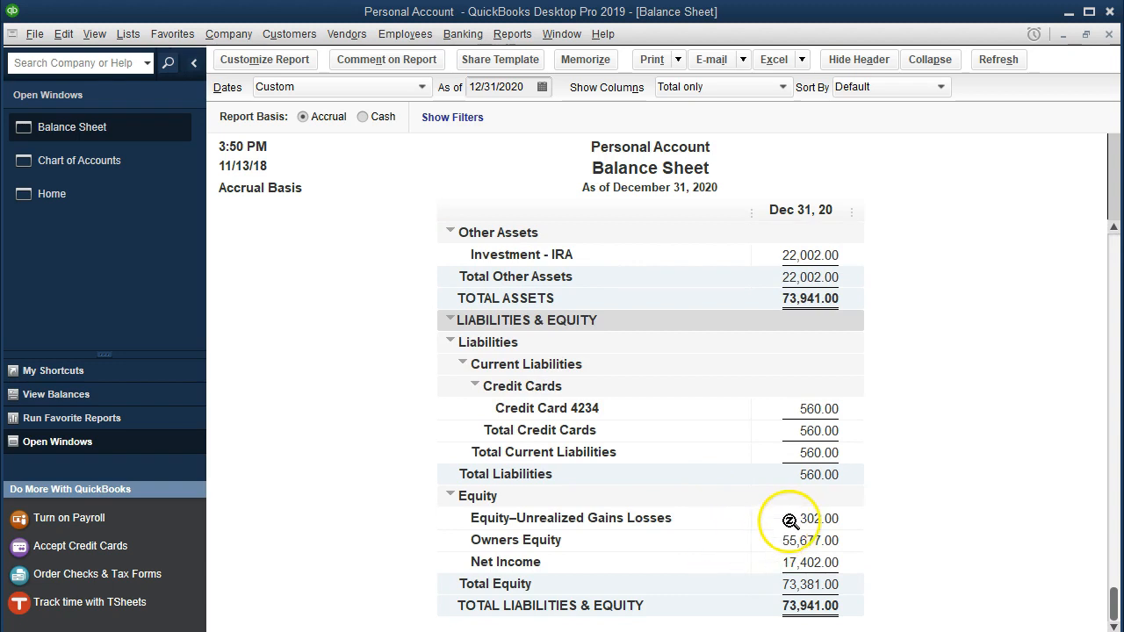
- Bring up Calculator over the January investment statement and start a subtraction from the Retirement Target Fund's market value, 21125
left_click(756, 631)
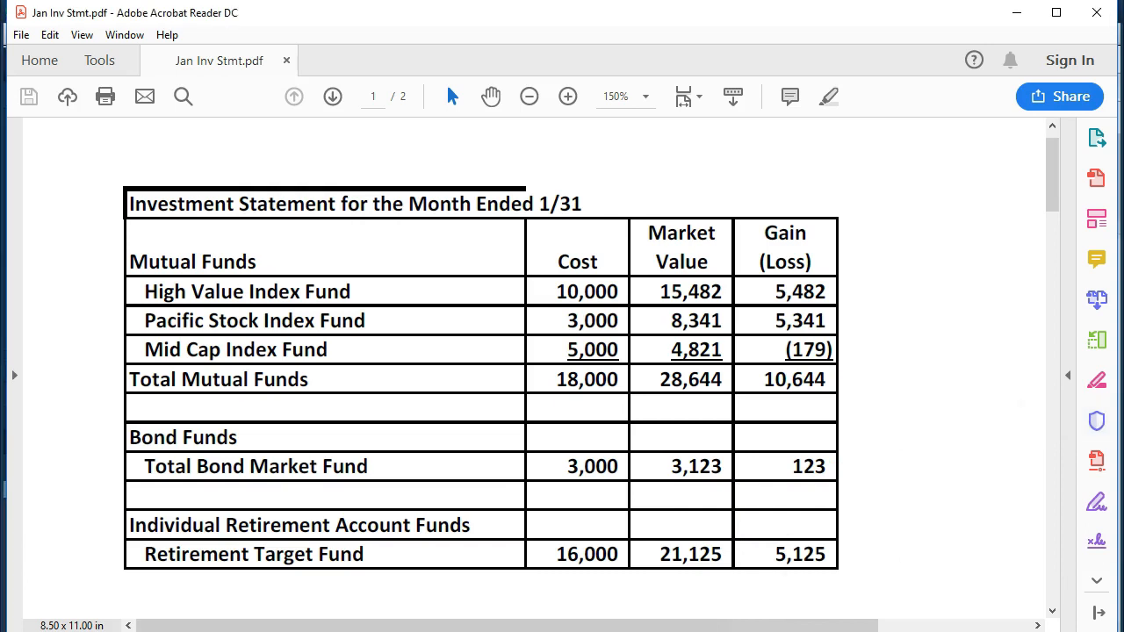
left_click(841, 631)
left_click_drag(1123, 131, 382, 116)
left_click(339, 358)
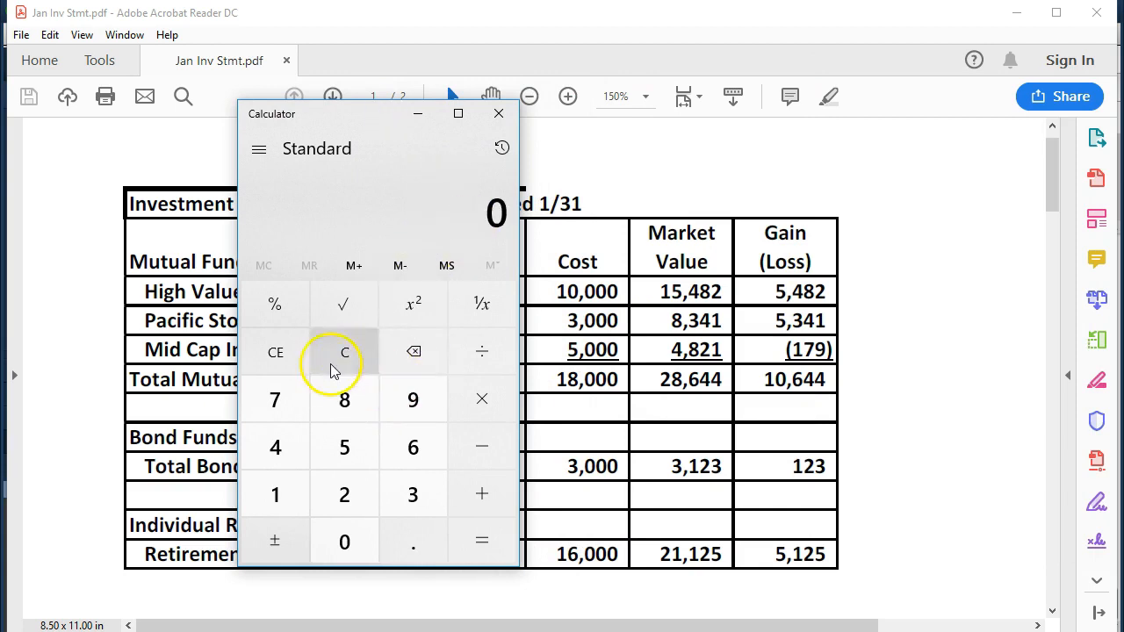
type("21125")
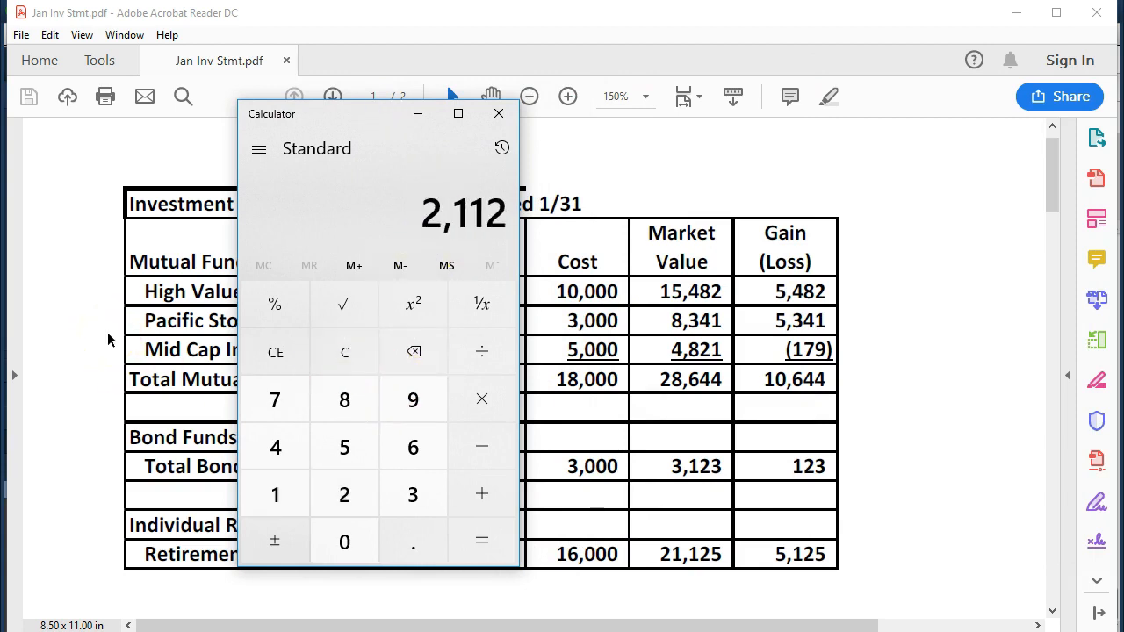
key("minus")
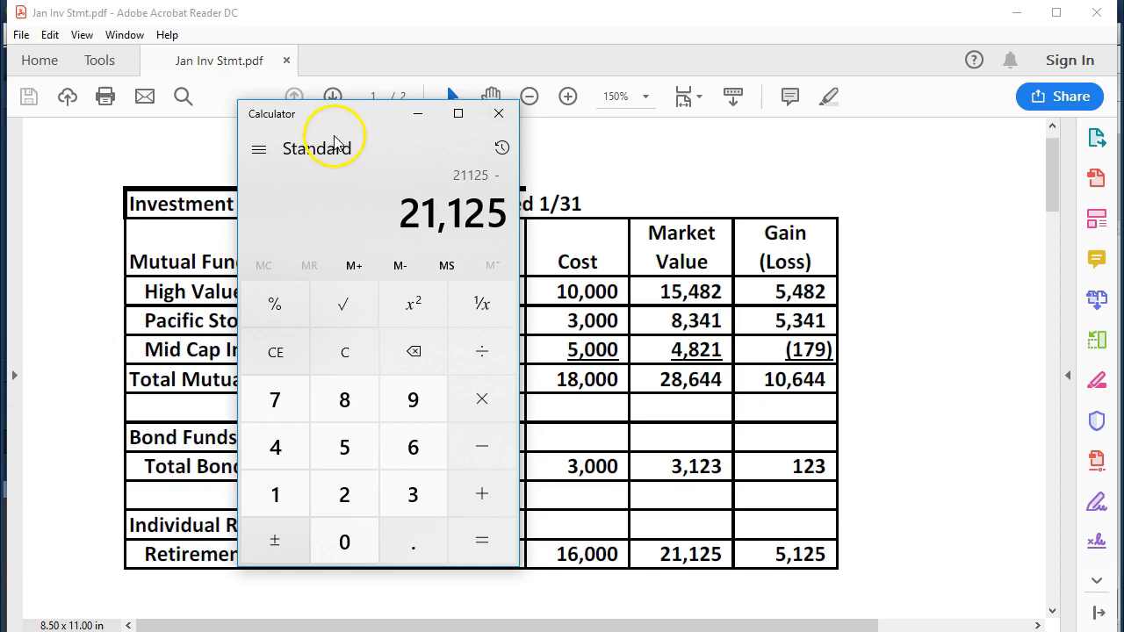
- Place Calculator over the QuickBooks balance sheet, subtract the Investment - IRA balance of 22002, and put the calculator away
key("alt+Tab")
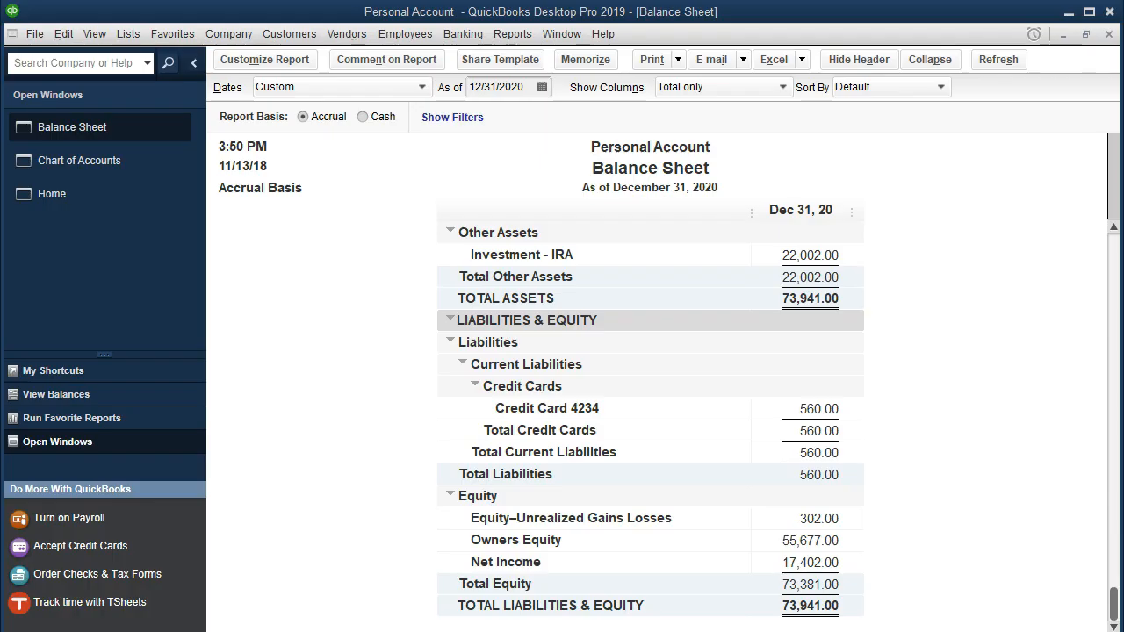
key("alt+Tab")
left_click_drag(373, 120, 279, 169)
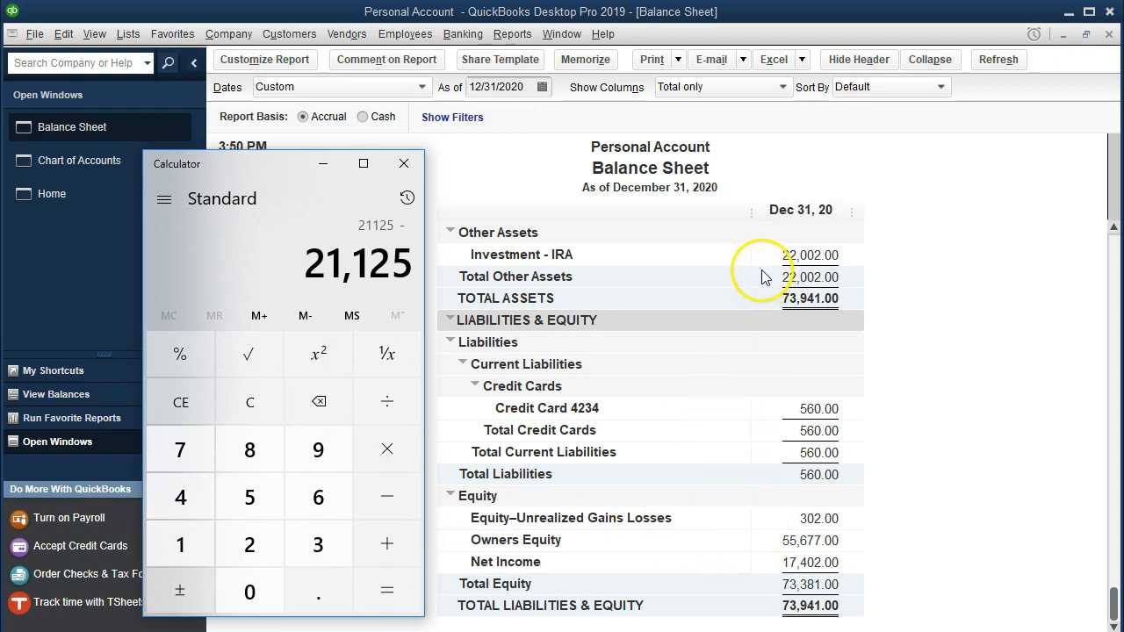
type("22")
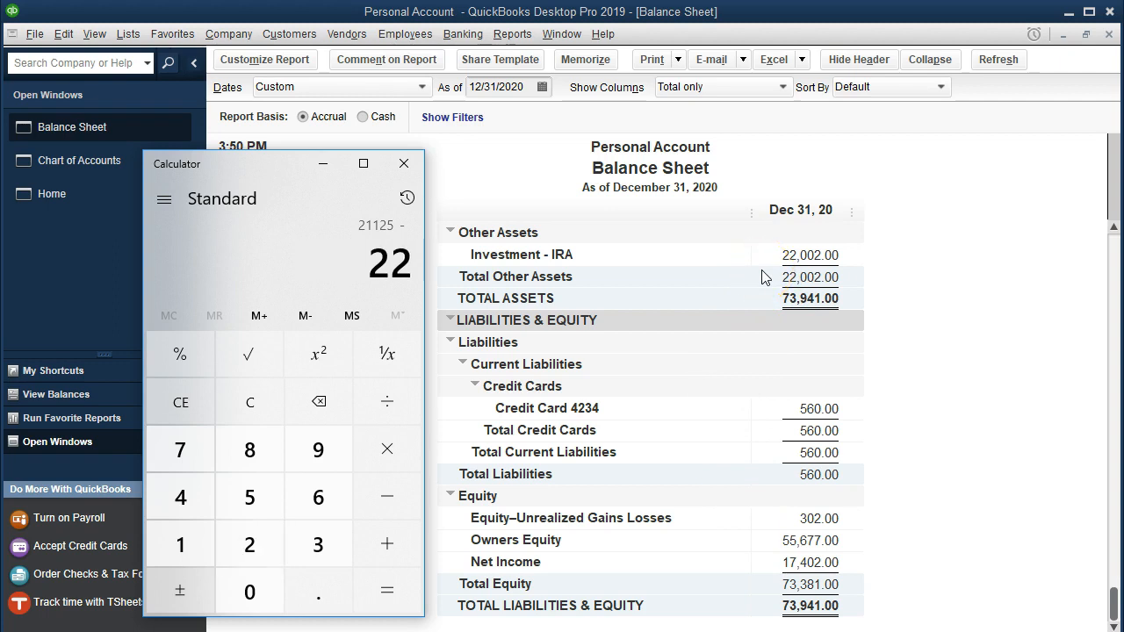
type(",002")
key("Return")
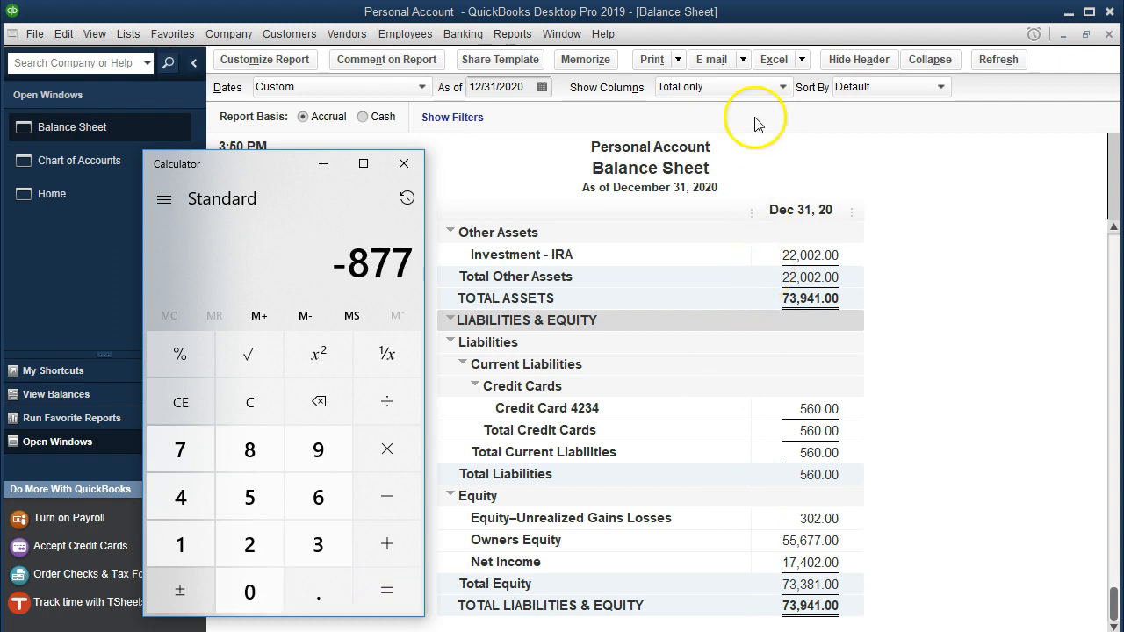
left_click(322, 164)
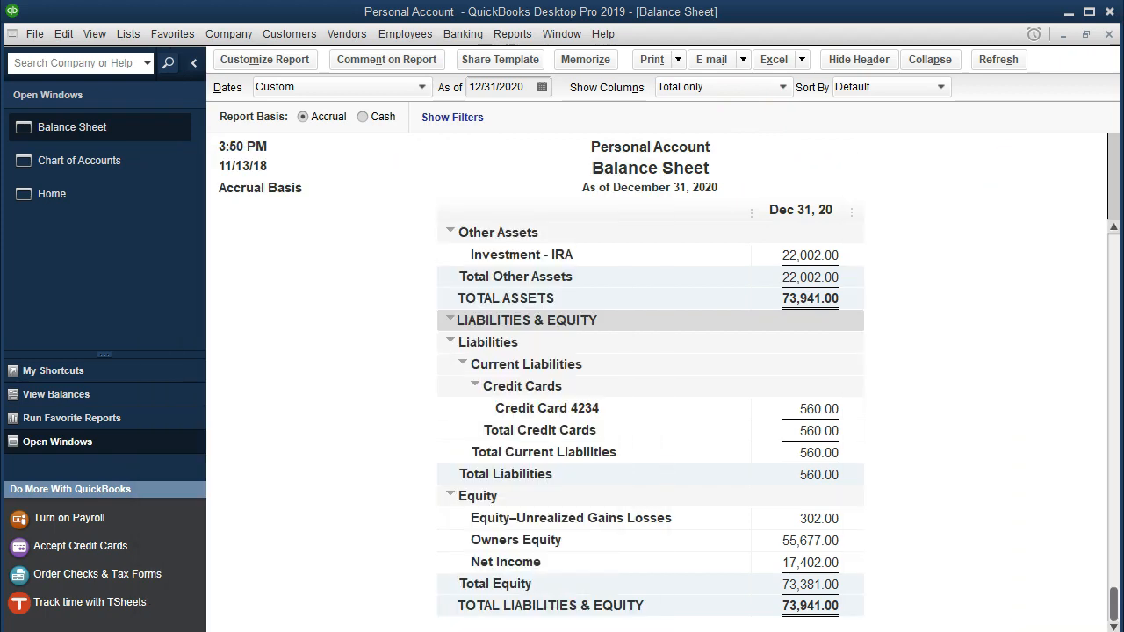
- Recheck the retirement fund on the statement, then open the Investment - IRA account's register from the QuickBooks chart of accounts
left_click(754, 631)
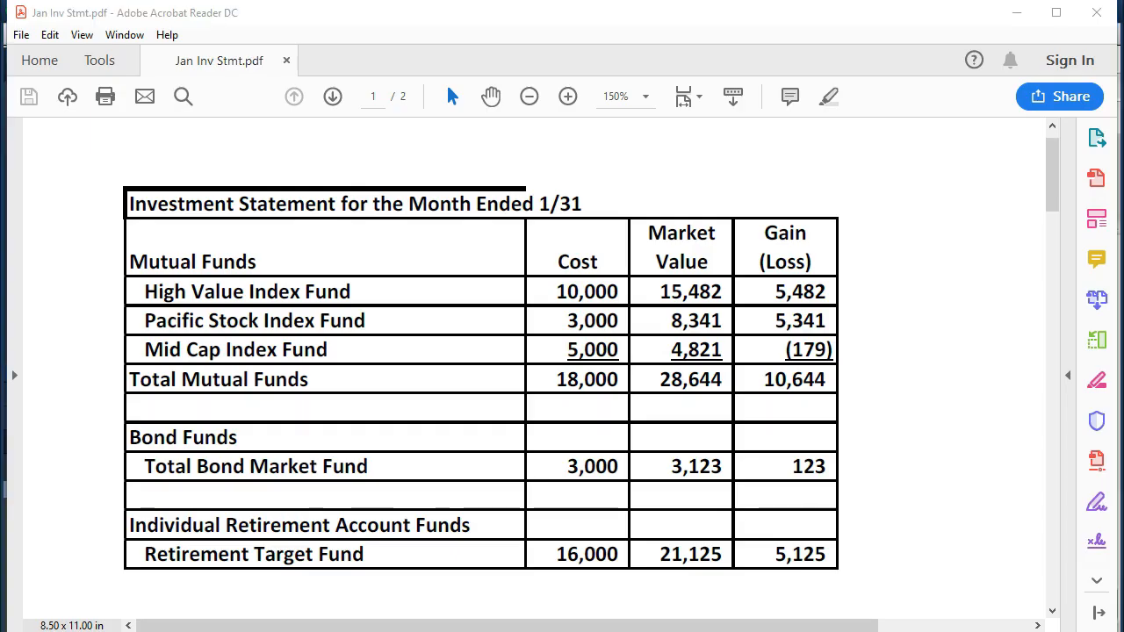
key("alt+Tab")
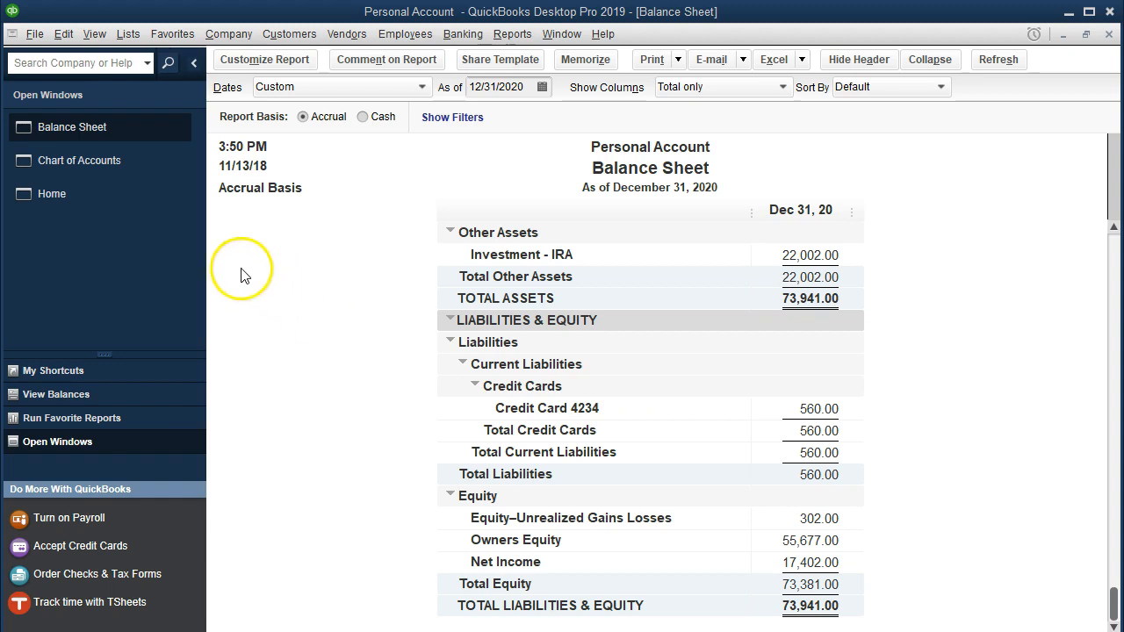
left_click(106, 164)
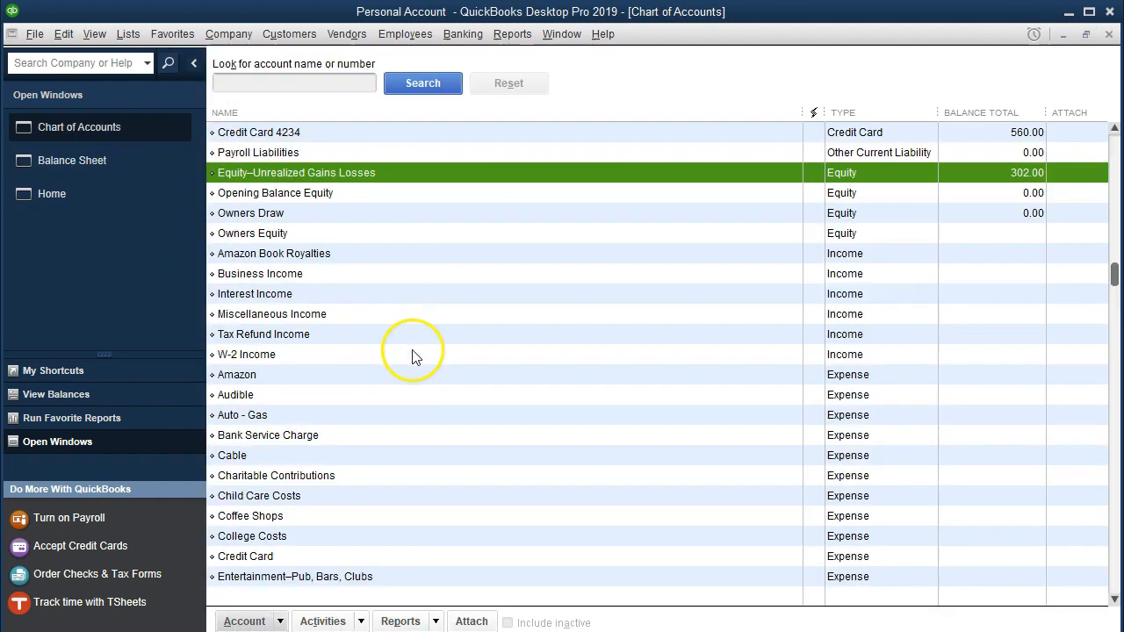
scroll(397, 342, "up", 1)
scroll(397, 342, "up", 1)
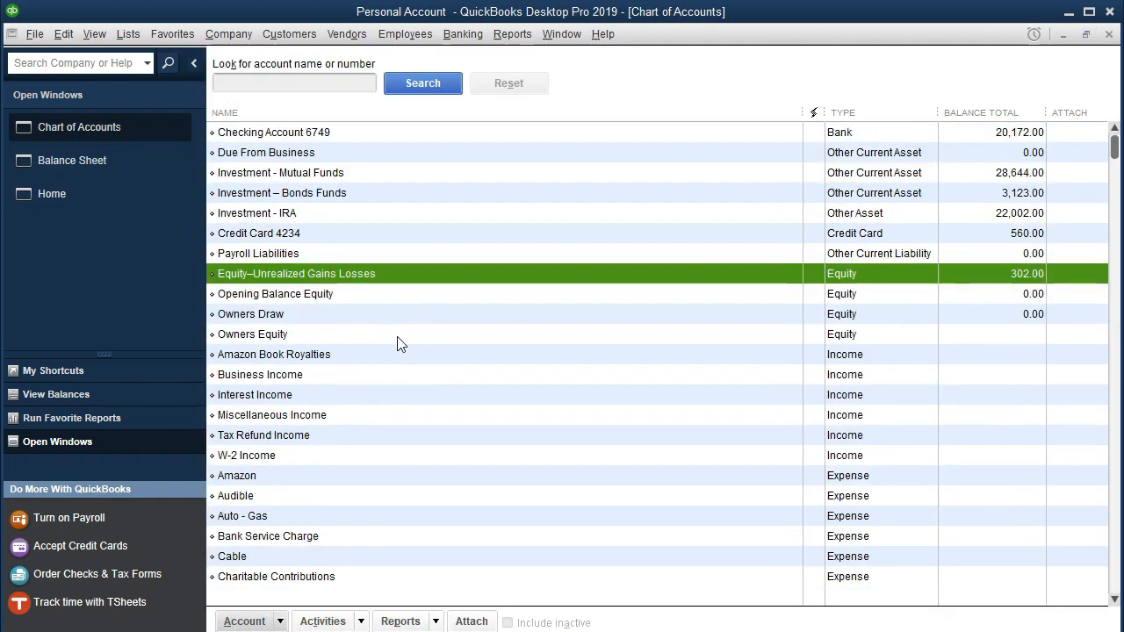
left_click(328, 214)
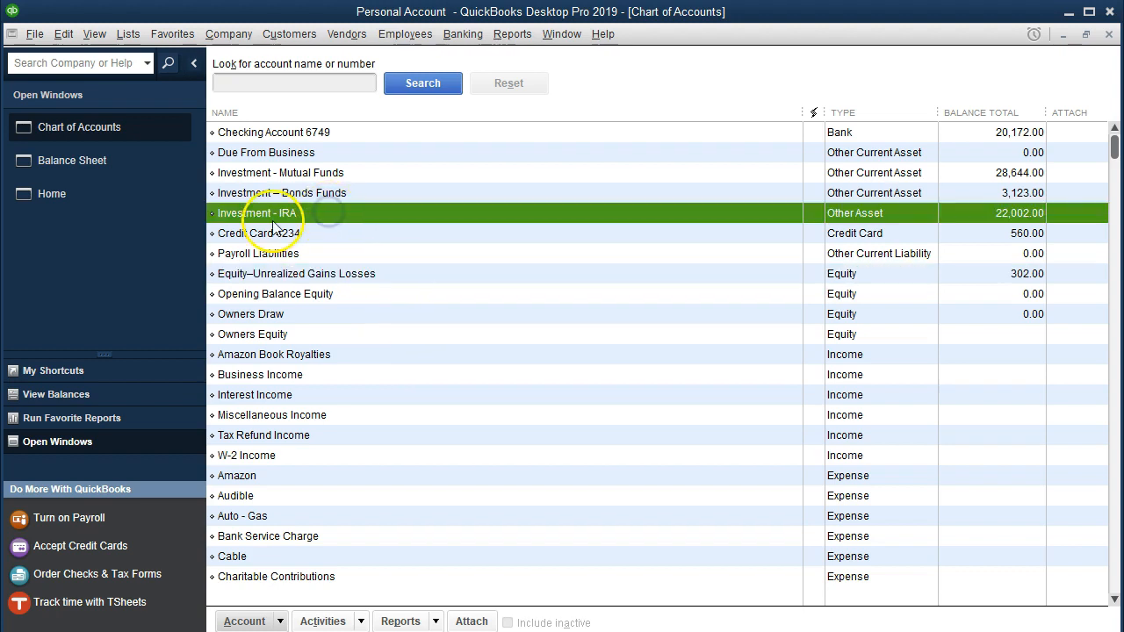
double_click(302, 215)
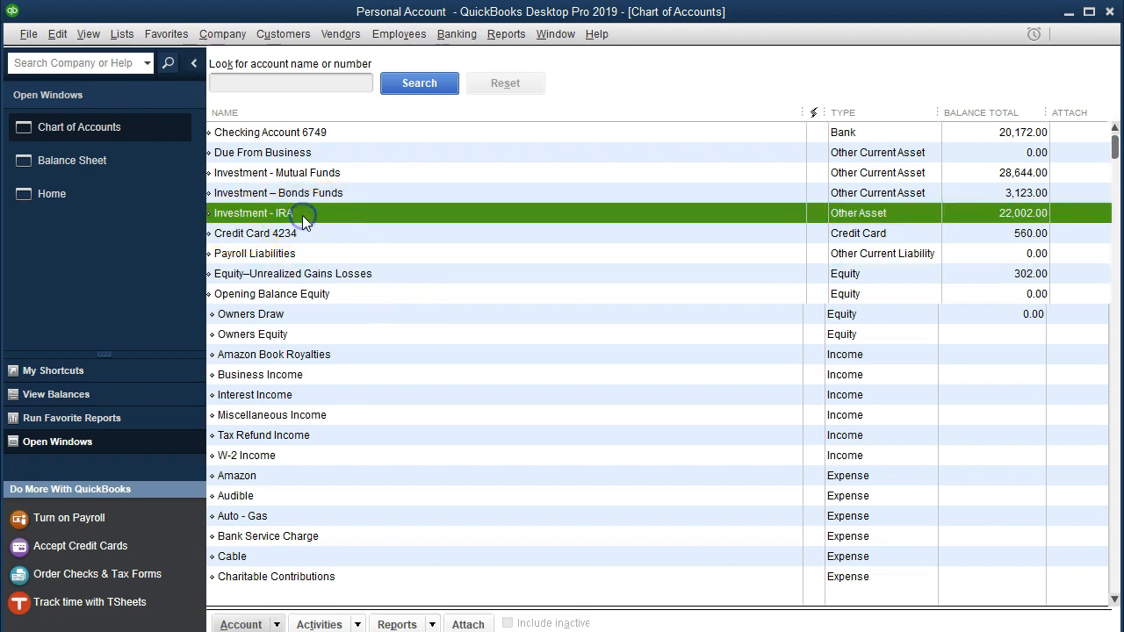
- Enter a new IRA register transaction dated 01/01/2020 with a decrease of 877
type("0")
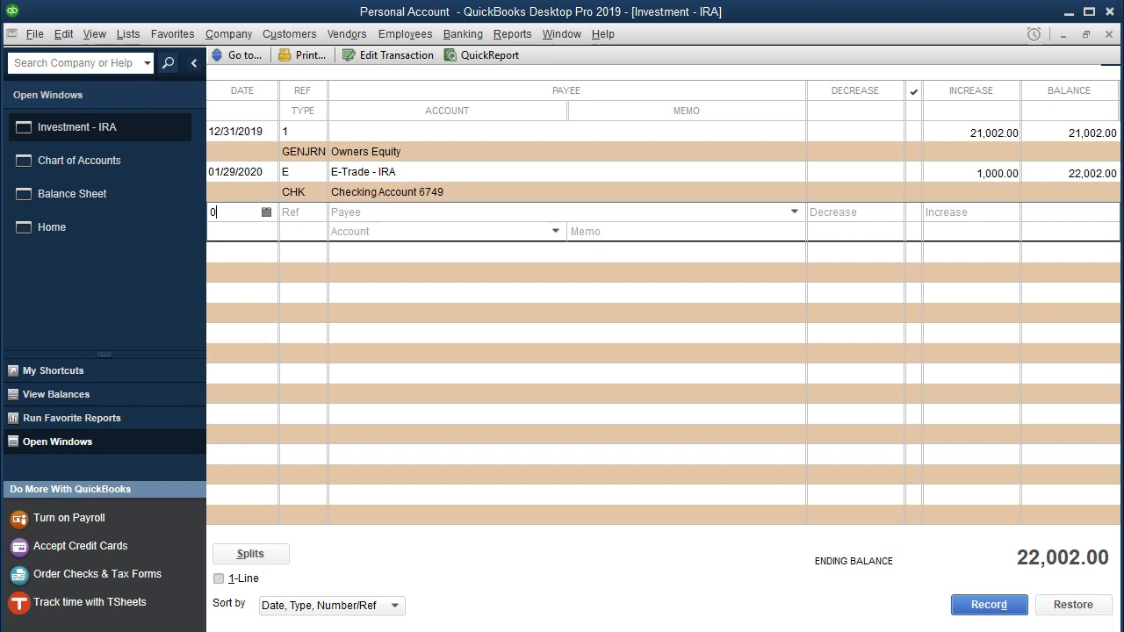
type("10120")
key("Tab")
key("Tab")
key("Tab")
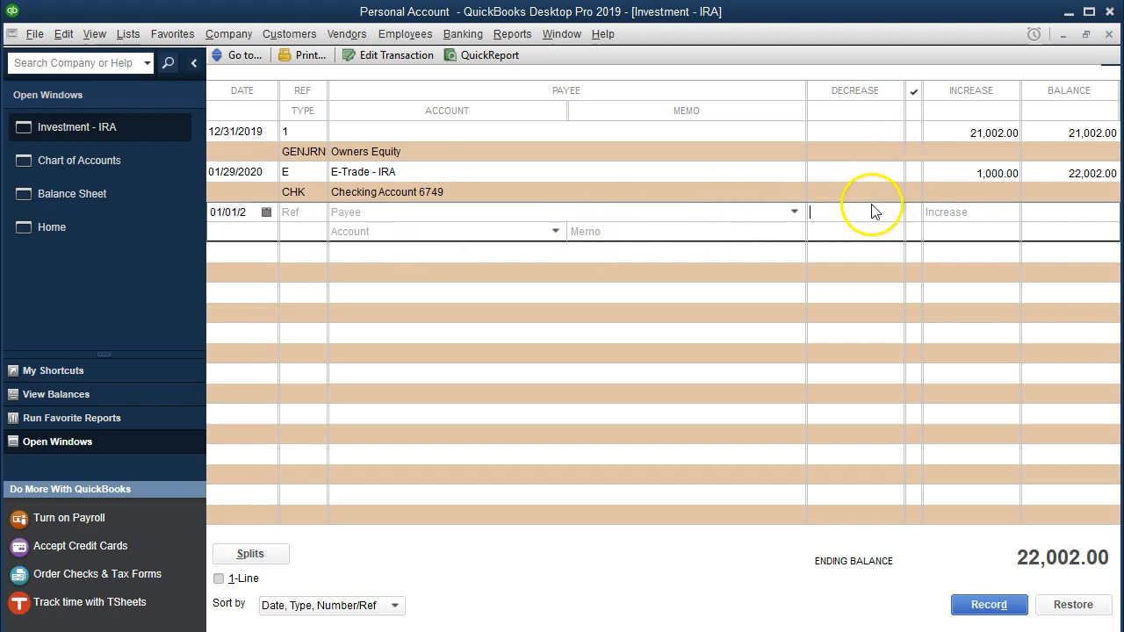
type("877")
key("Tab")
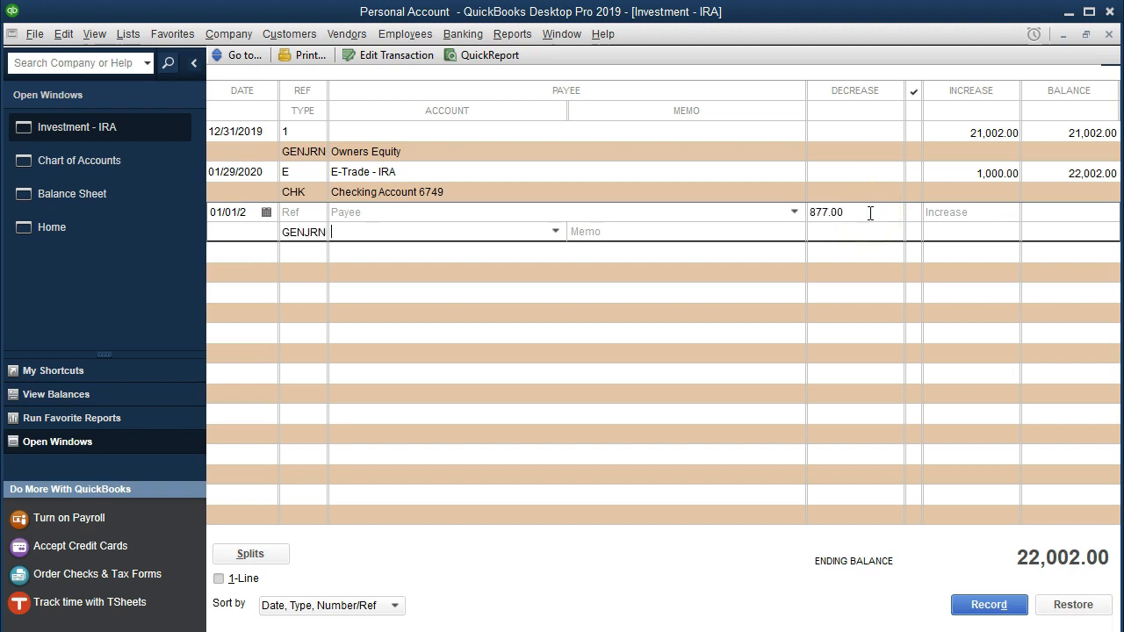
- Assign the IRA entry to the Equity–Unrealized Gains Losses account and record it
left_click(555, 231)
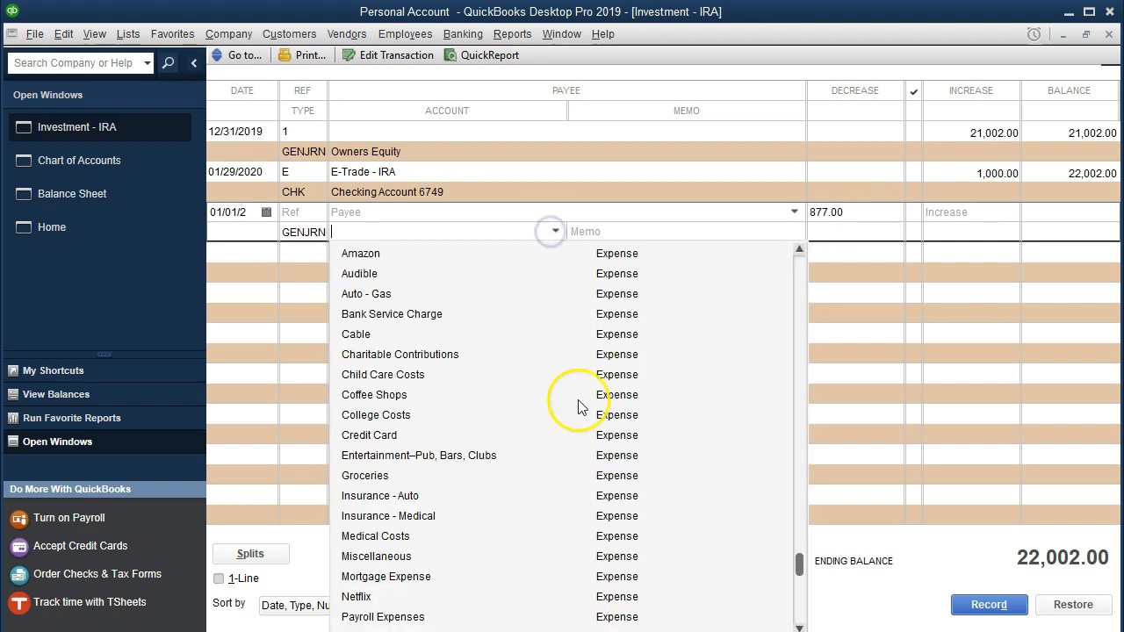
scroll(577, 407, "up", 4)
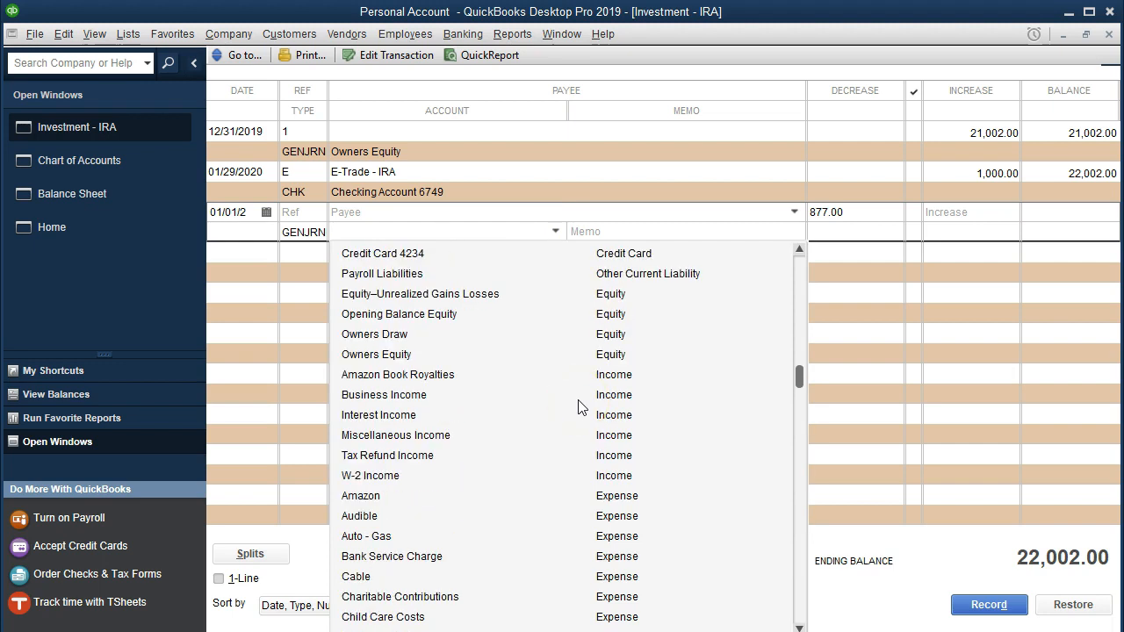
left_click(429, 298)
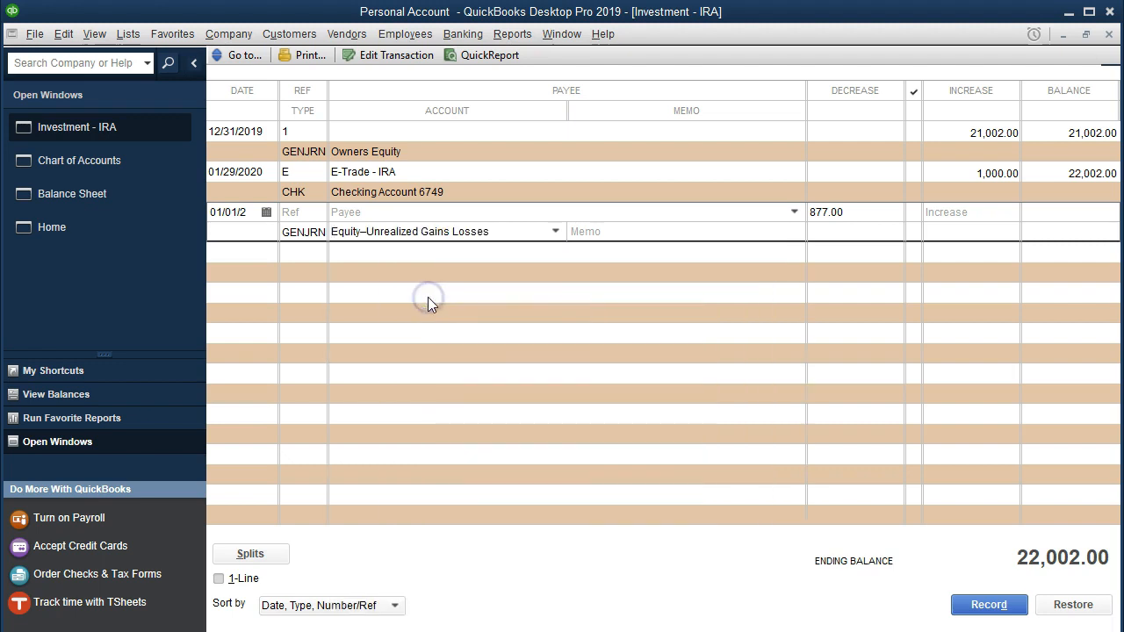
key("Return")
key("Return")
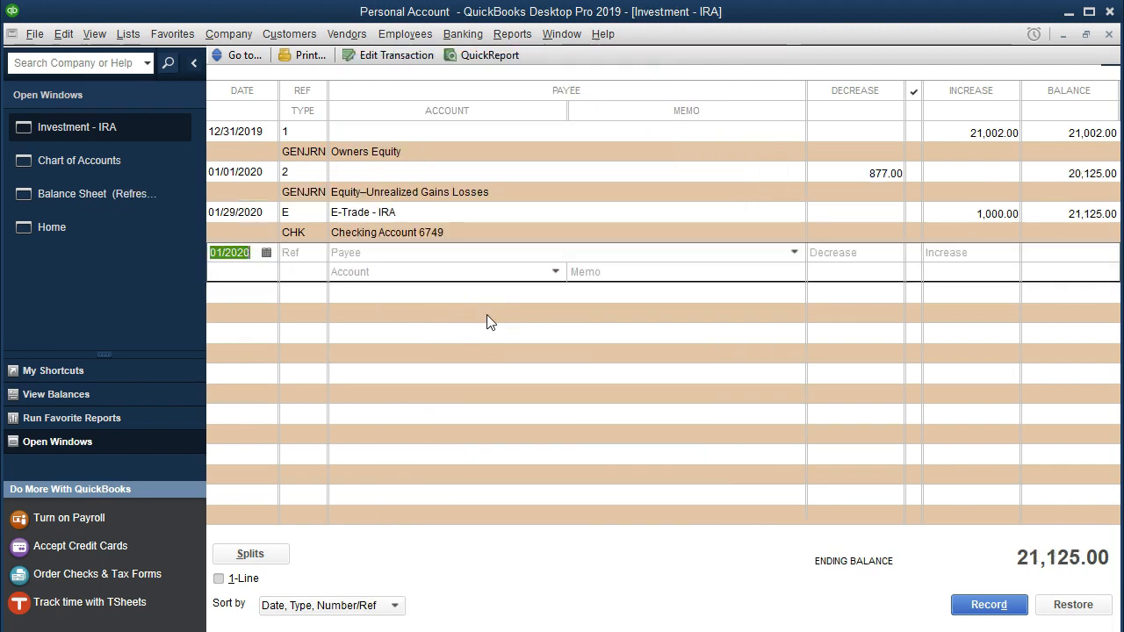
- Compare the investment balances on the updated balance sheet with the market values on the January statement in Acrobat Reader
left_click(136, 201)
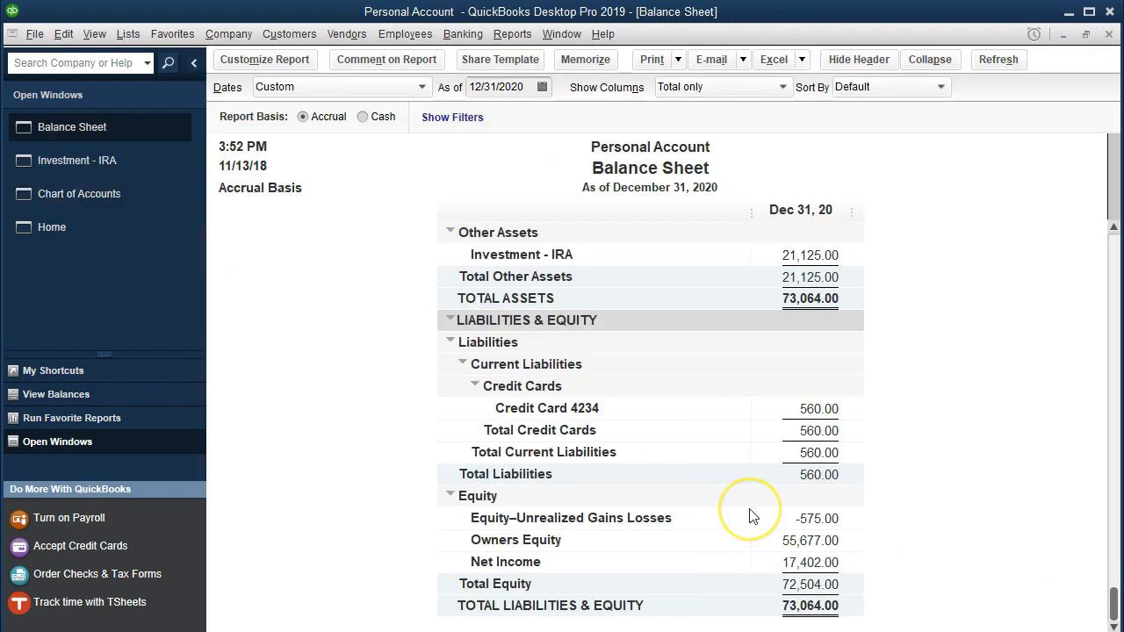
scroll(750, 516, "up", 2)
scroll(751, 516, "up", 1)
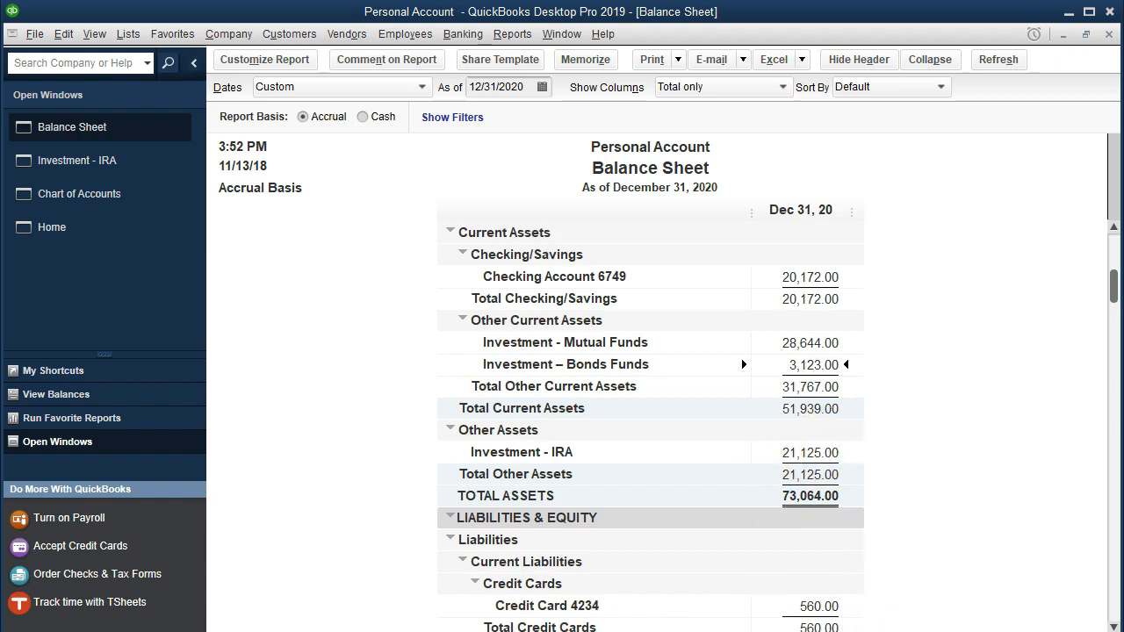
left_click(754, 628)
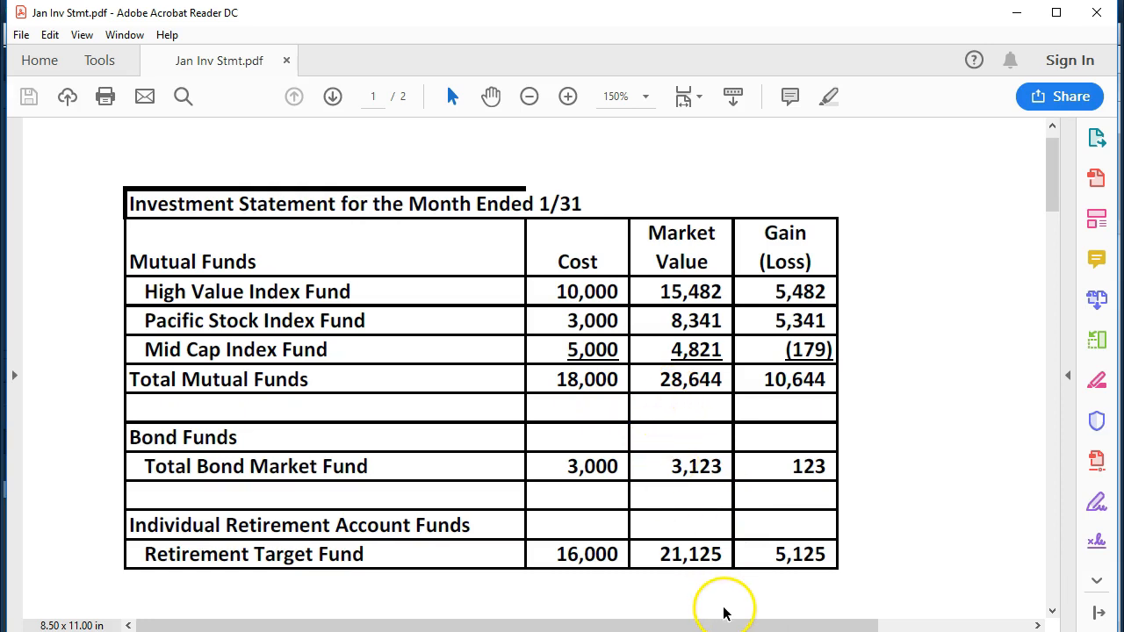
left_click(754, 629)
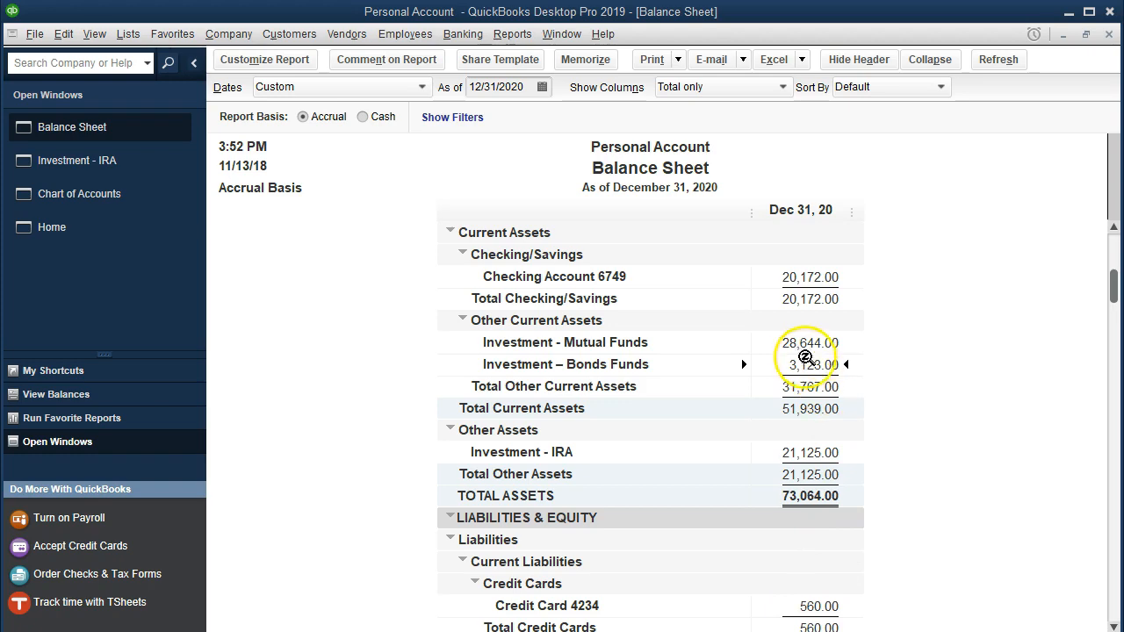
left_click(756, 629)
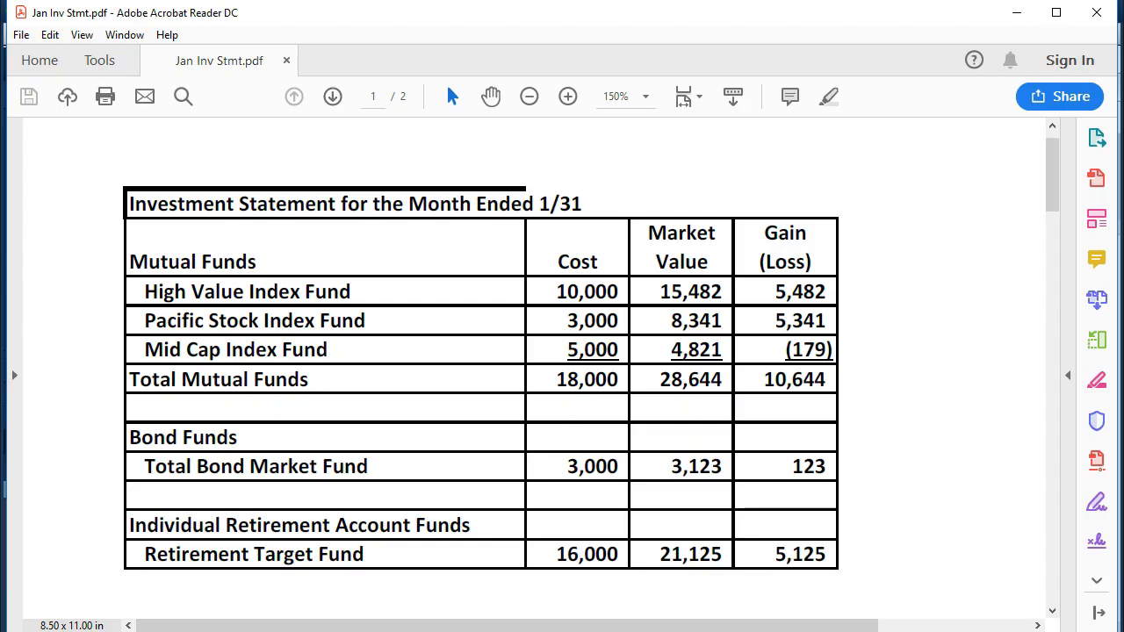
left_click(756, 628)
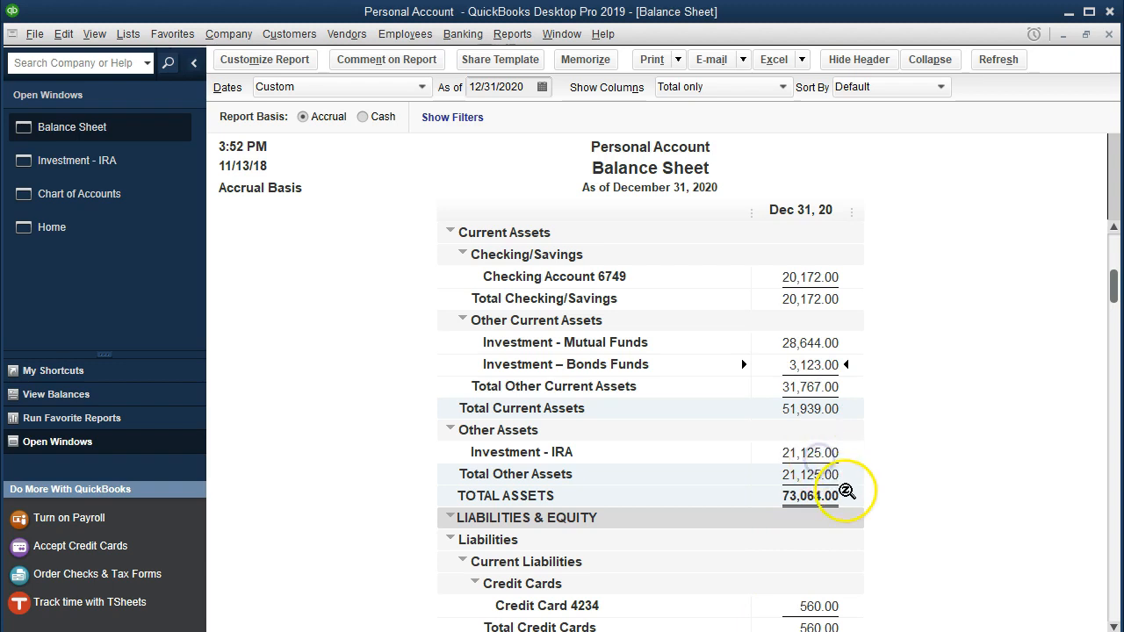
- Review the transactions behind the Mutual Funds and Bonds Funds balances, closing each detail report
left_click(793, 343)
double_click(793, 343)
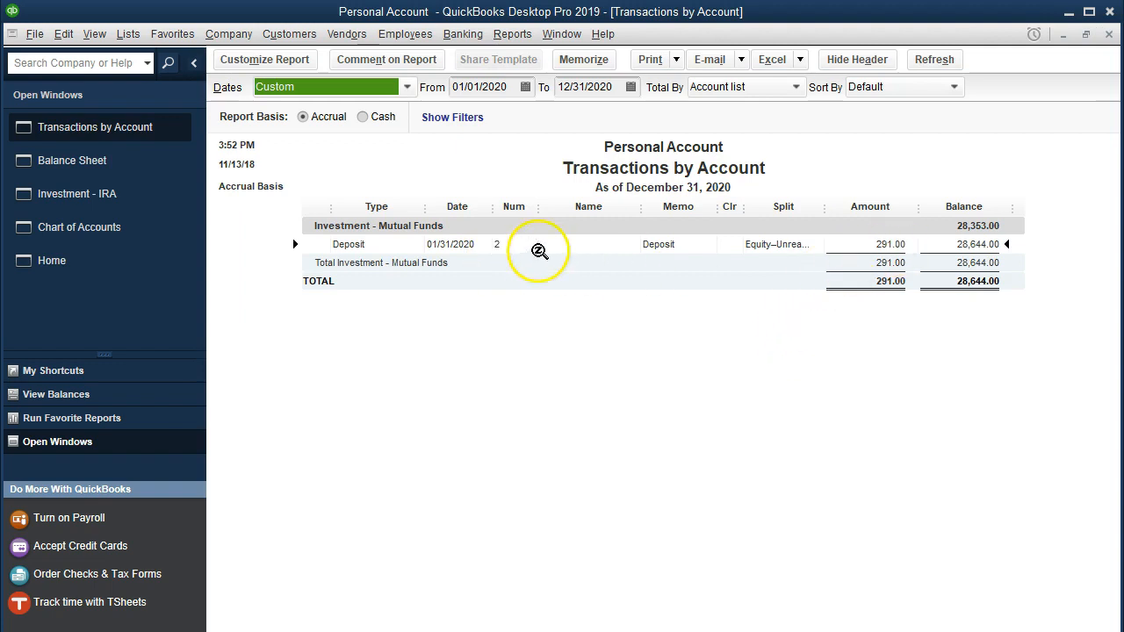
left_click(1108, 33)
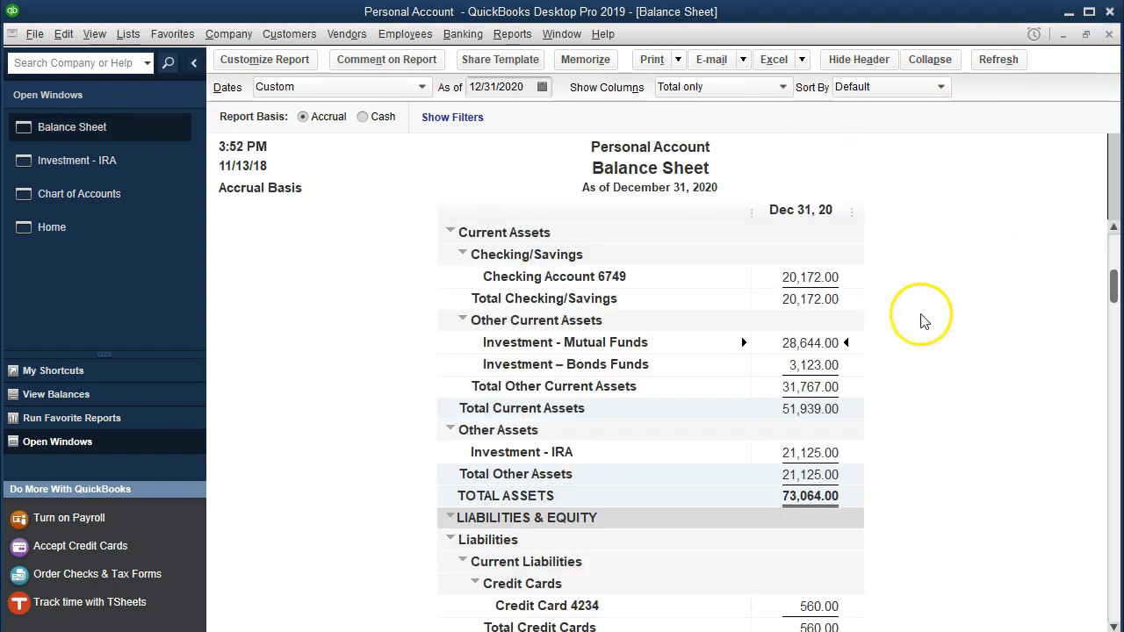
double_click(794, 364)
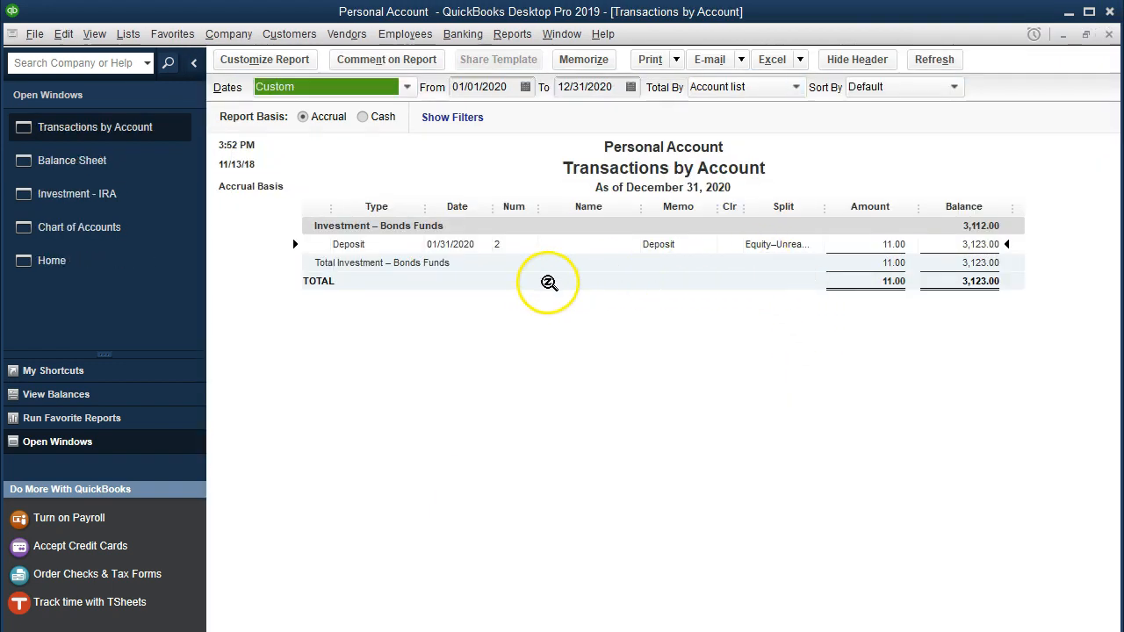
left_click(1108, 33)
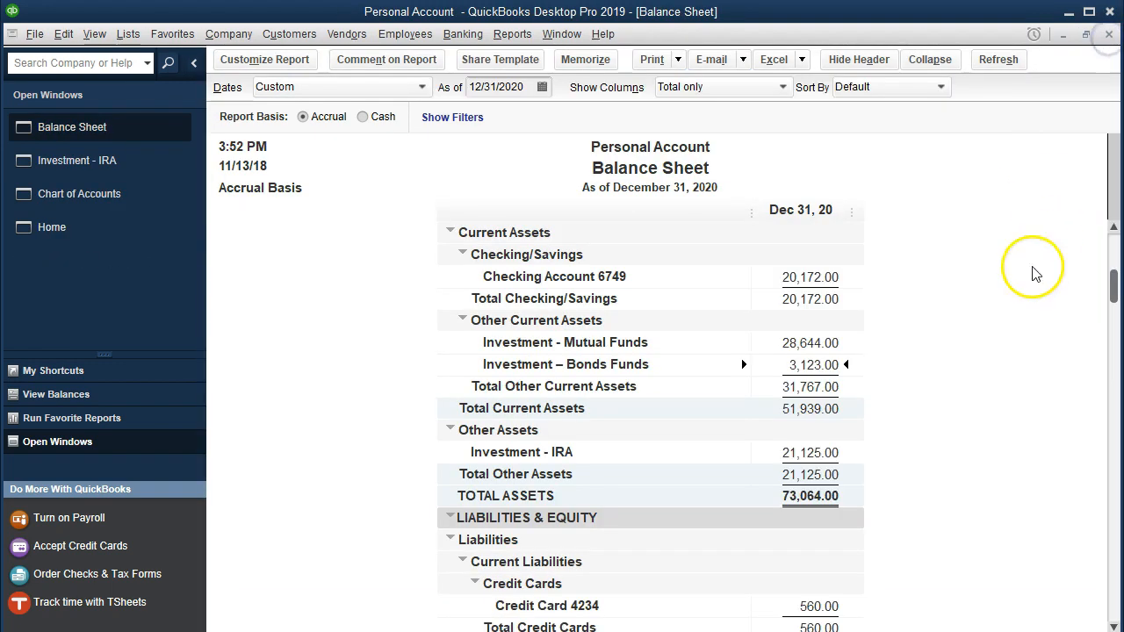
- Review the transactions behind the Investment - IRA balance against the January statement, then close the detail report
double_click(809, 453)
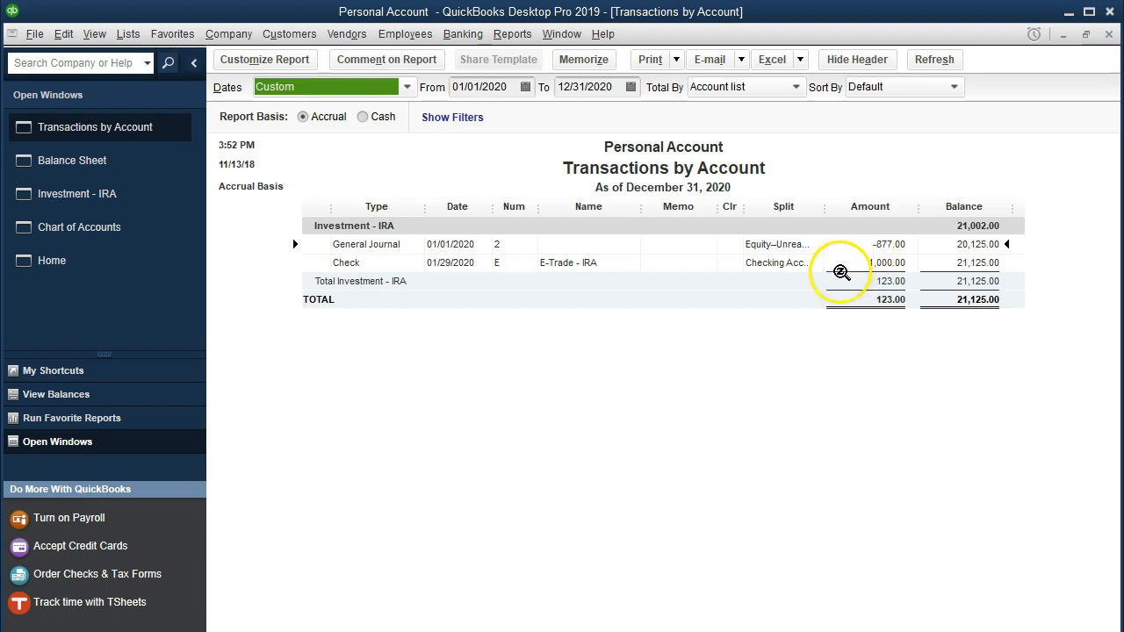
left_click(877, 262)
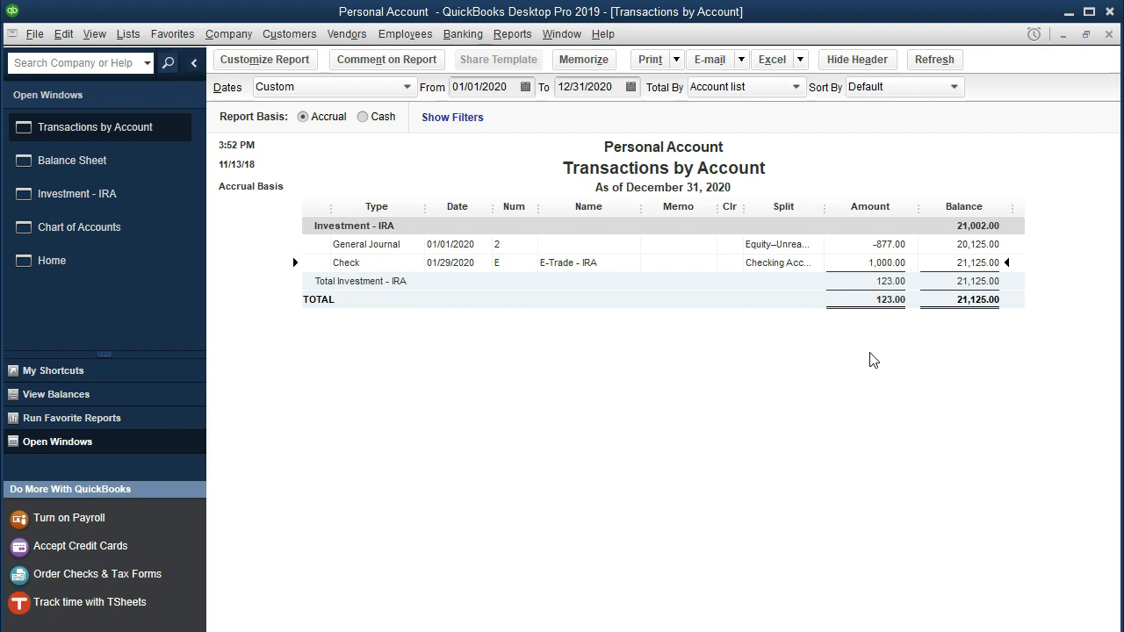
left_click(708, 631)
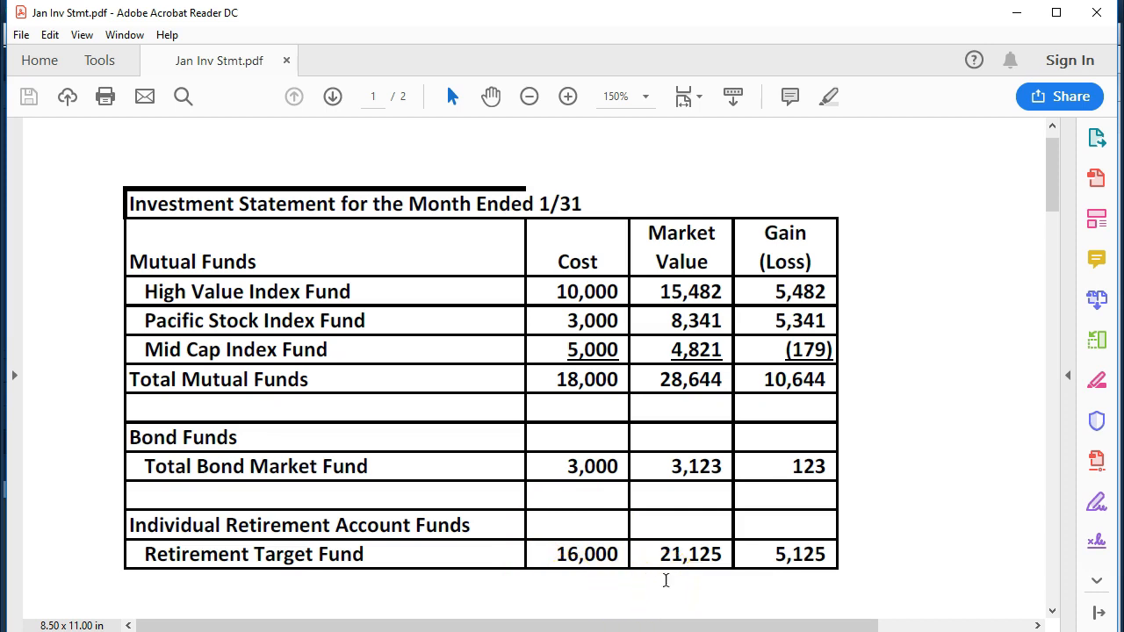
left_click(1011, 13)
left_click(1108, 33)
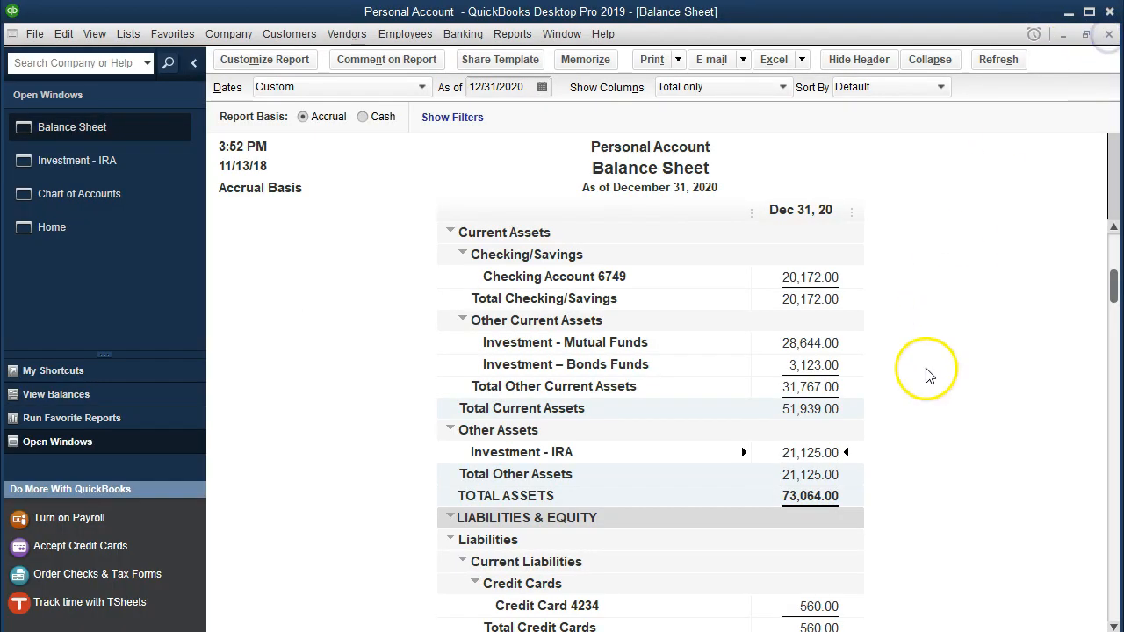